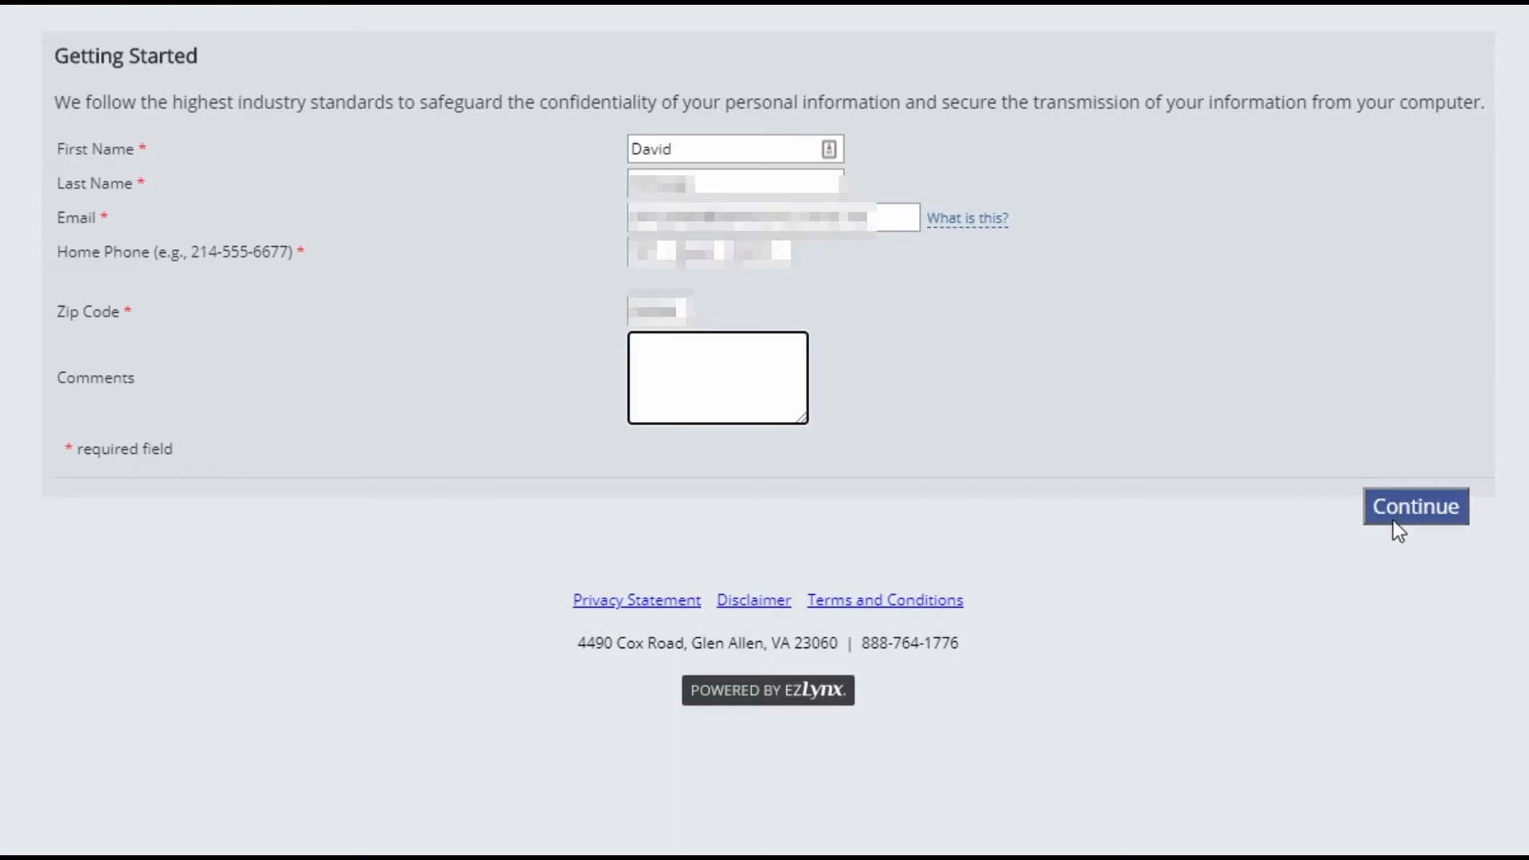
Submit the applicant's contact details, choose Both as the quote type for auto and home, and continue.
left_click(1416, 511)
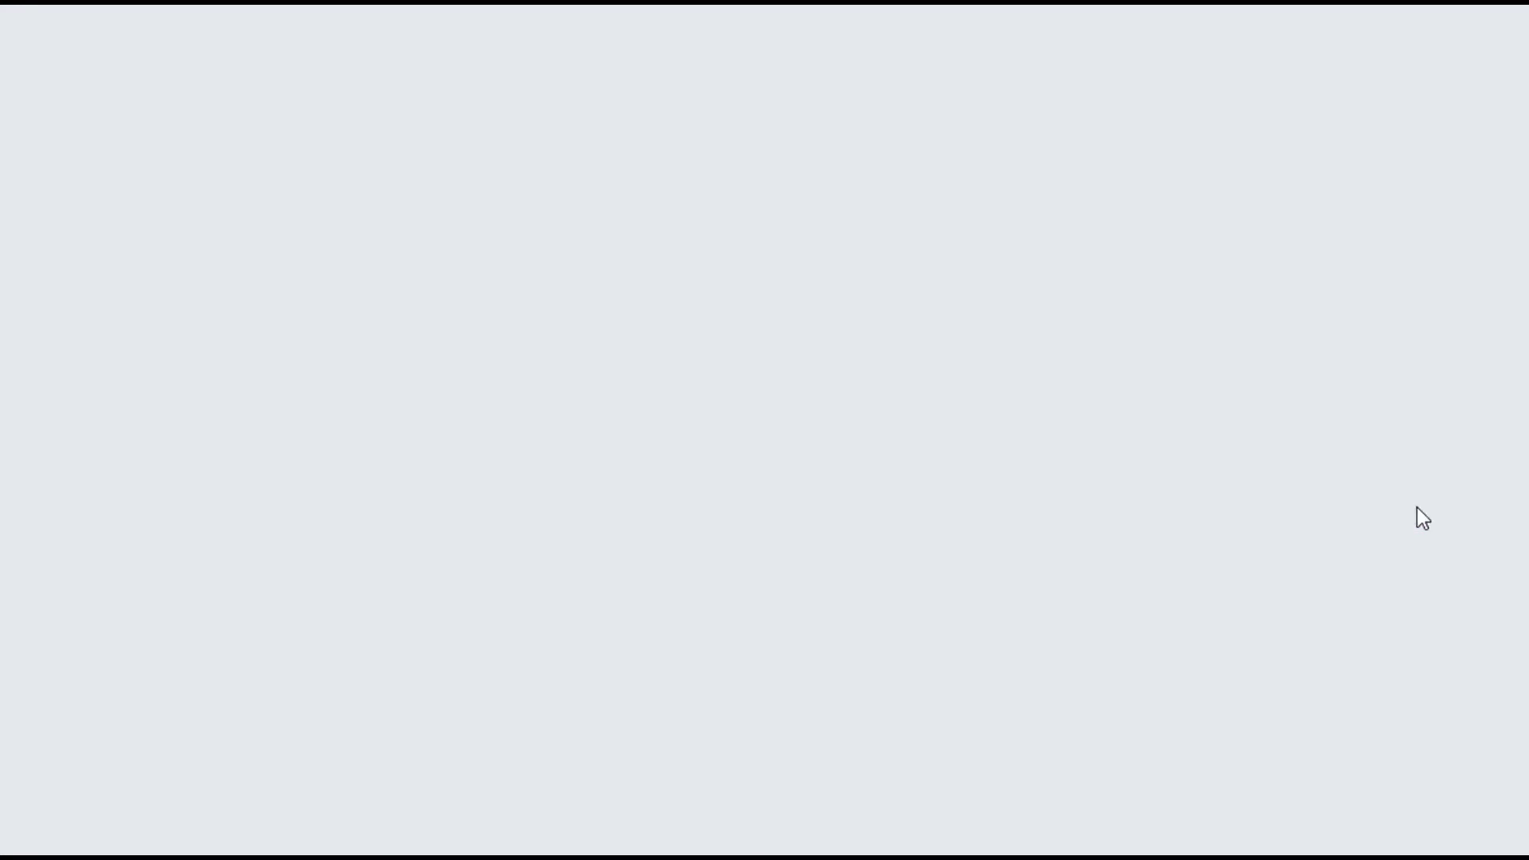
key("space")
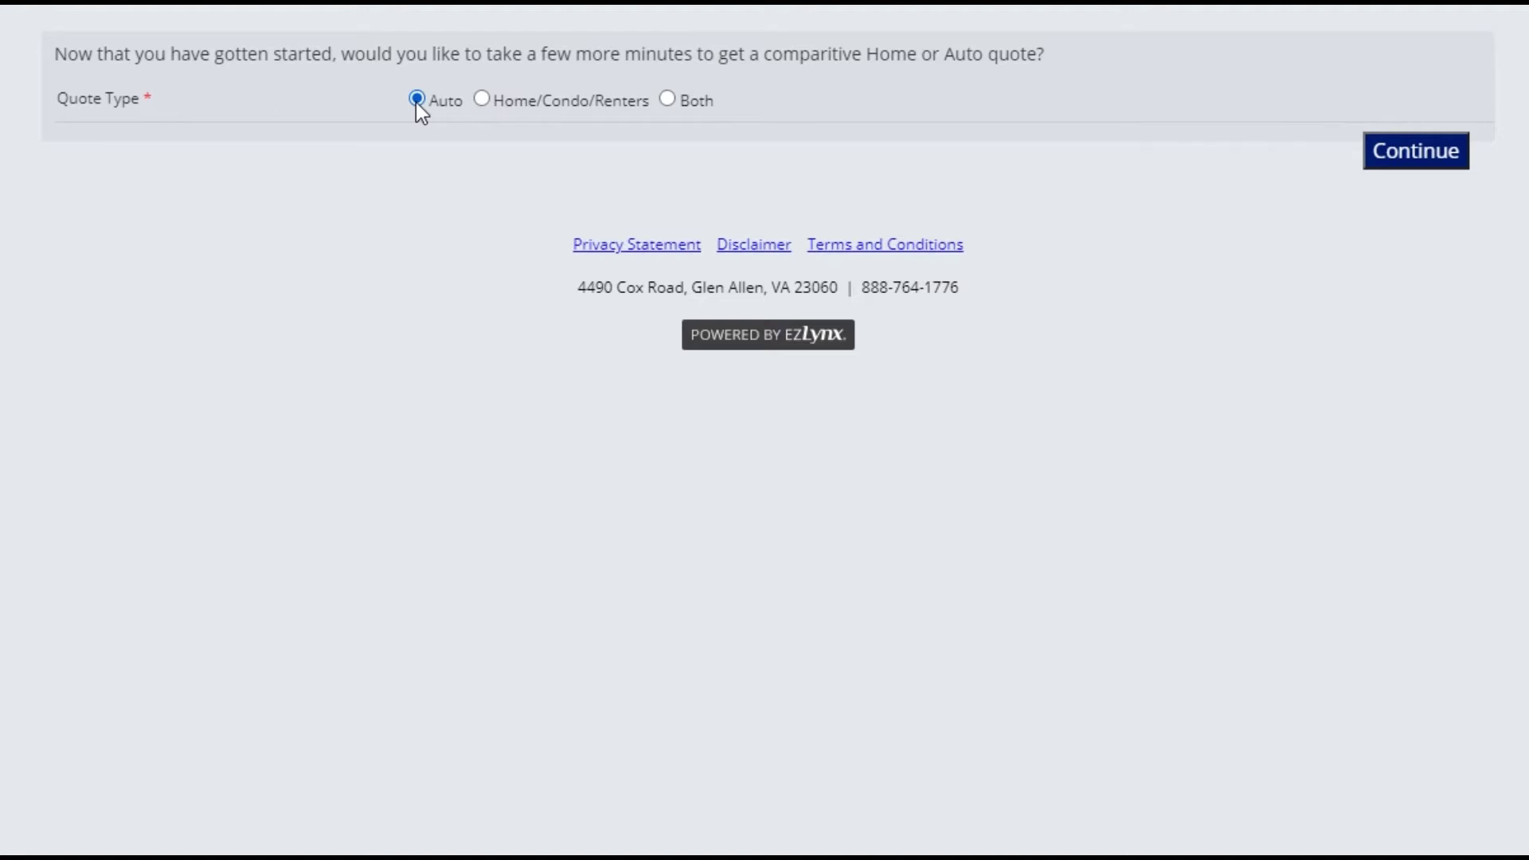
left_click(666, 98)
left_click(1407, 151)
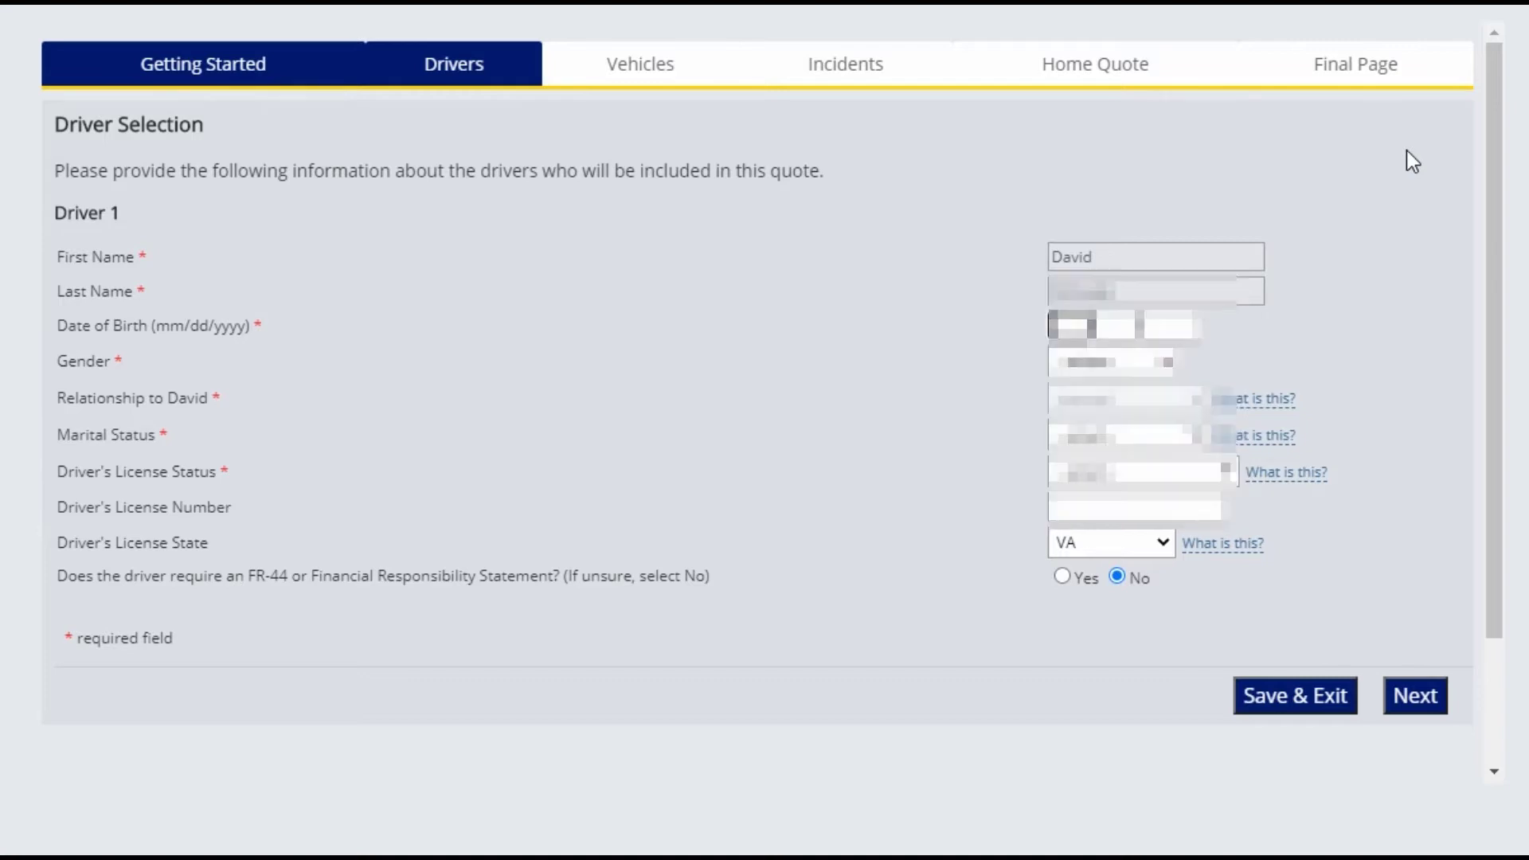
Complete Driver 1's required details, including the date of birth and driver's license number, and submit them.
left_click(1406, 151)
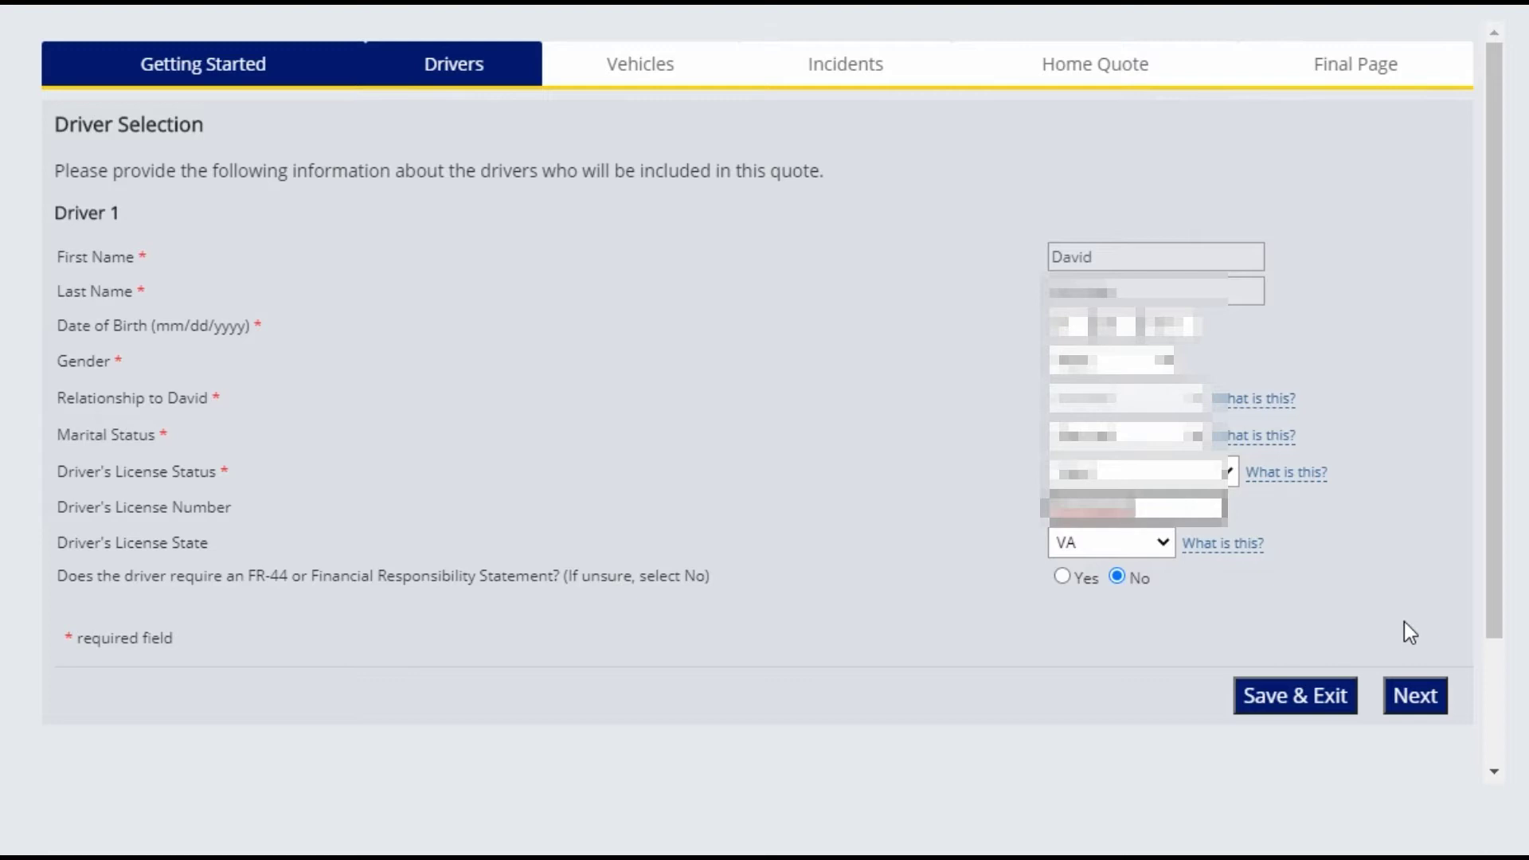
left_click(1415, 702)
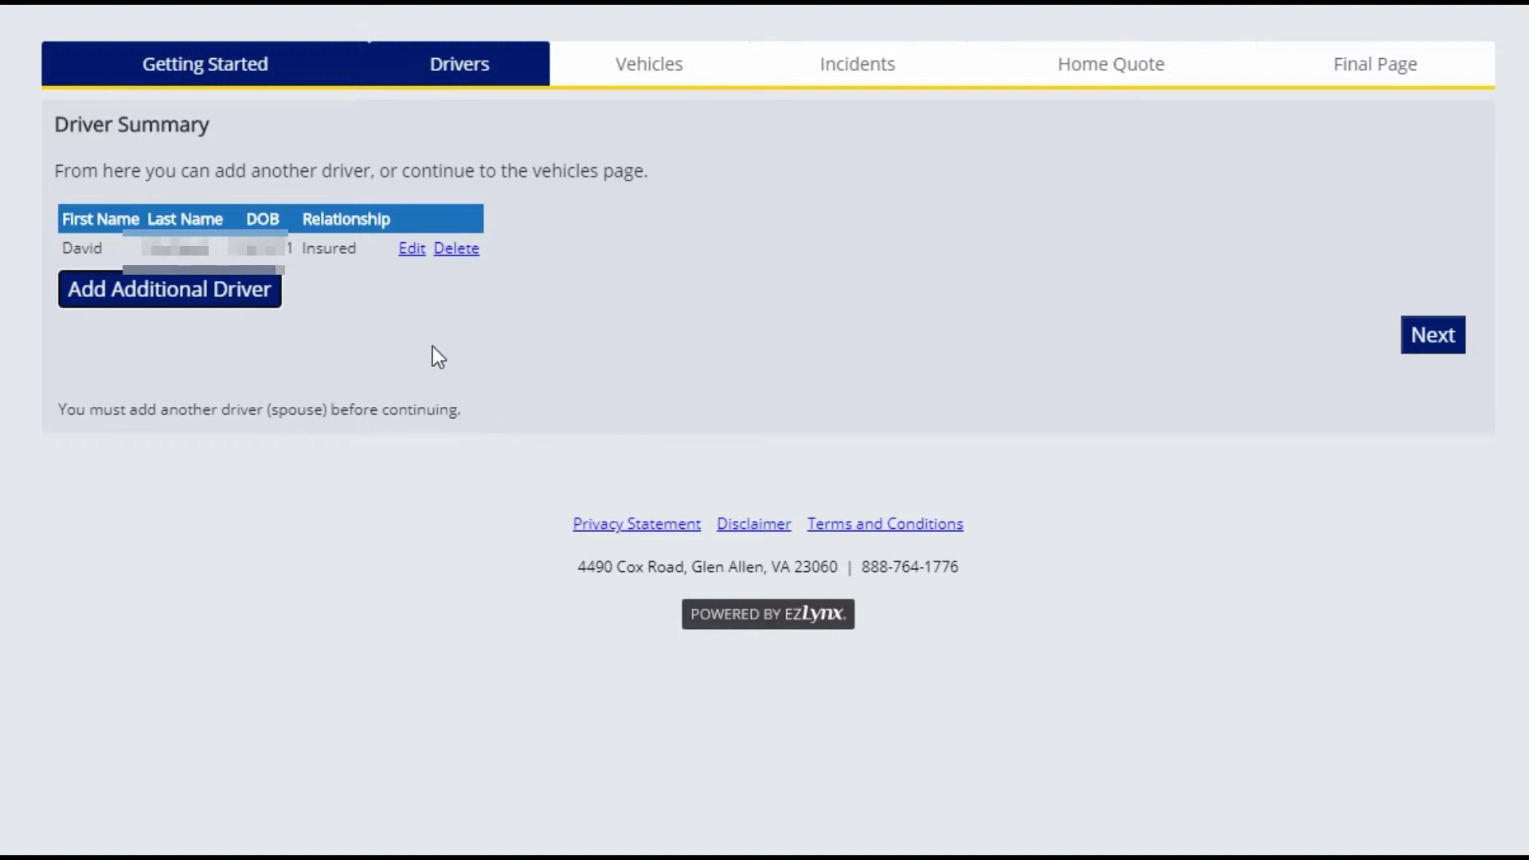
Edit the listed driver to set the marital status to Single, save, and continue to the vehicles section.
left_click(415, 250)
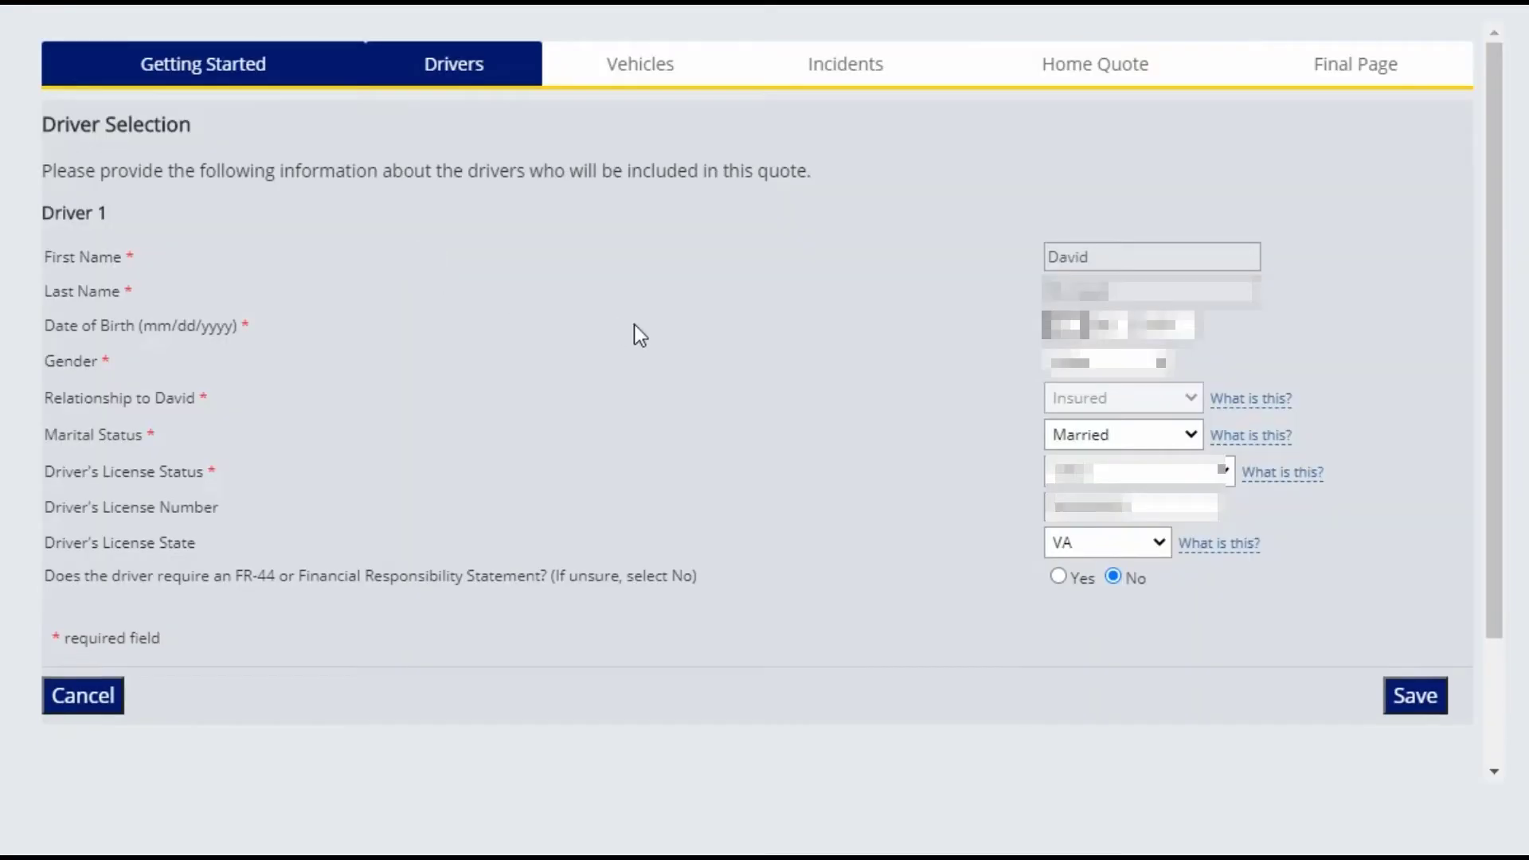
left_click(1190, 434)
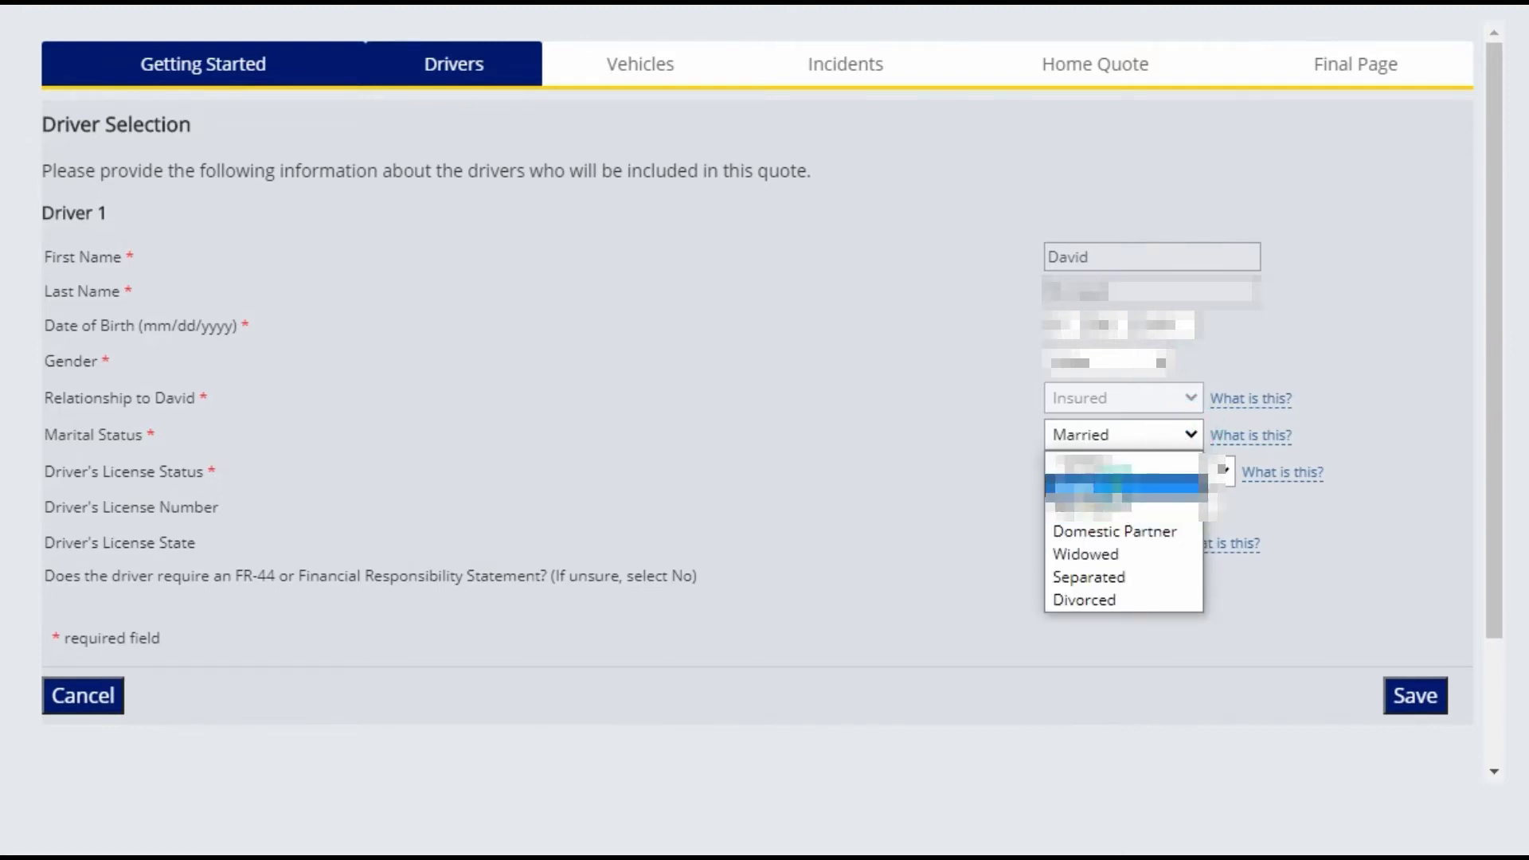
left_click(1111, 467)
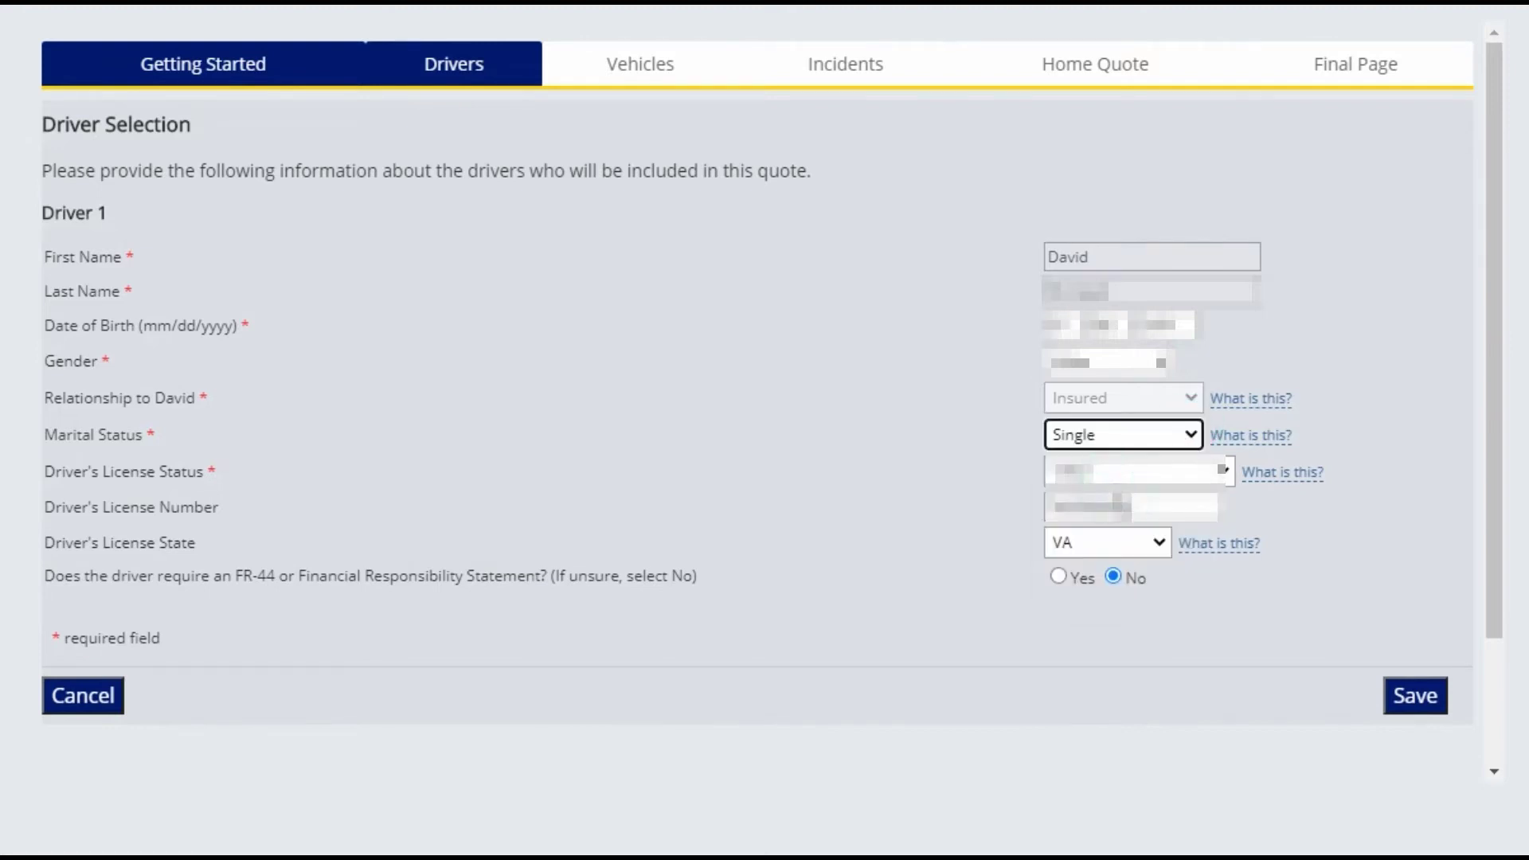
left_click(1425, 701)
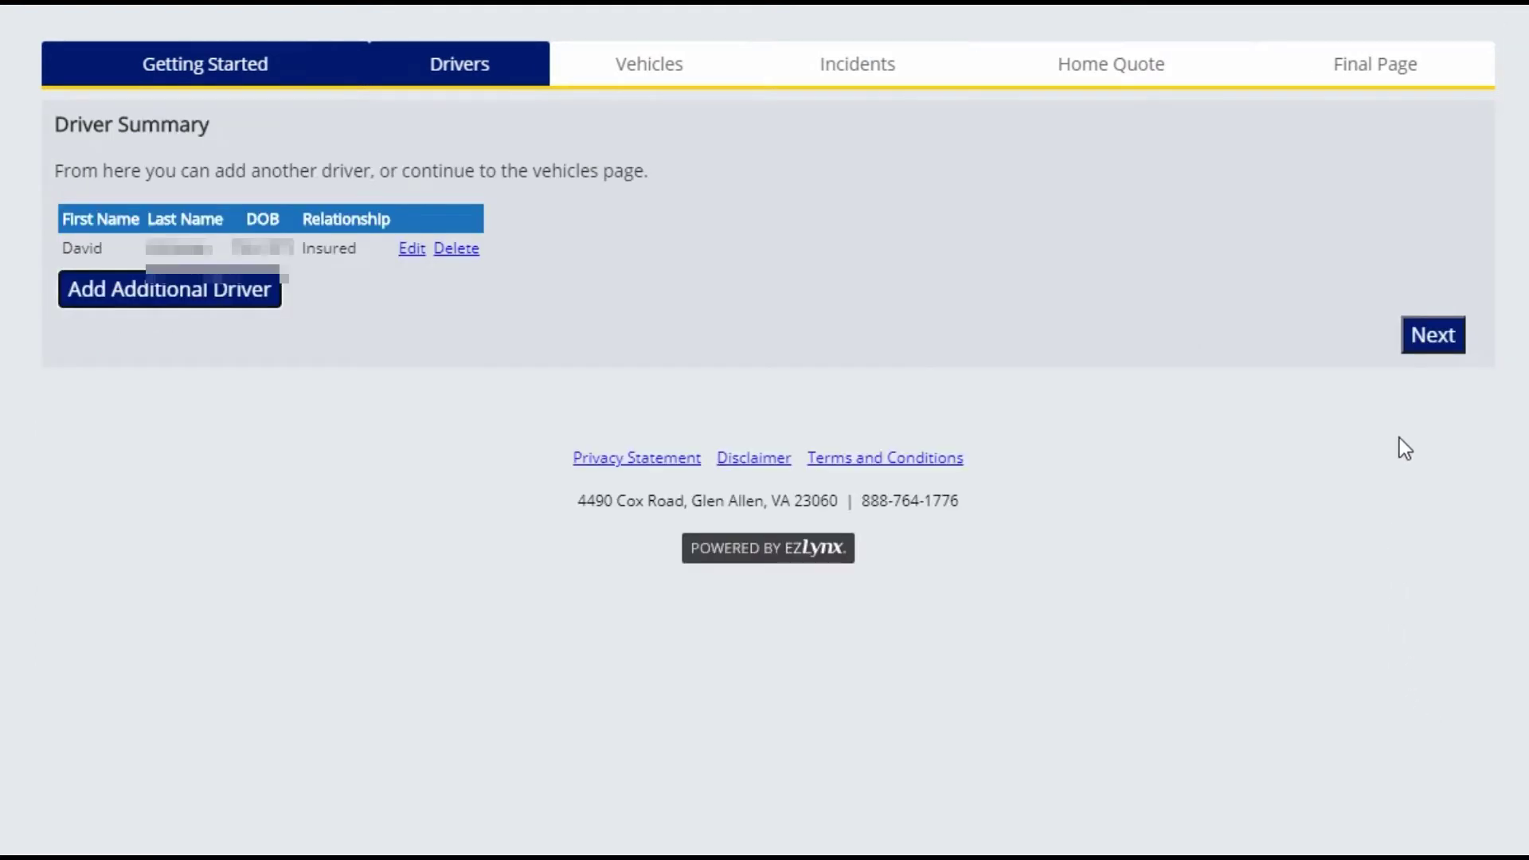
left_click(1430, 337)
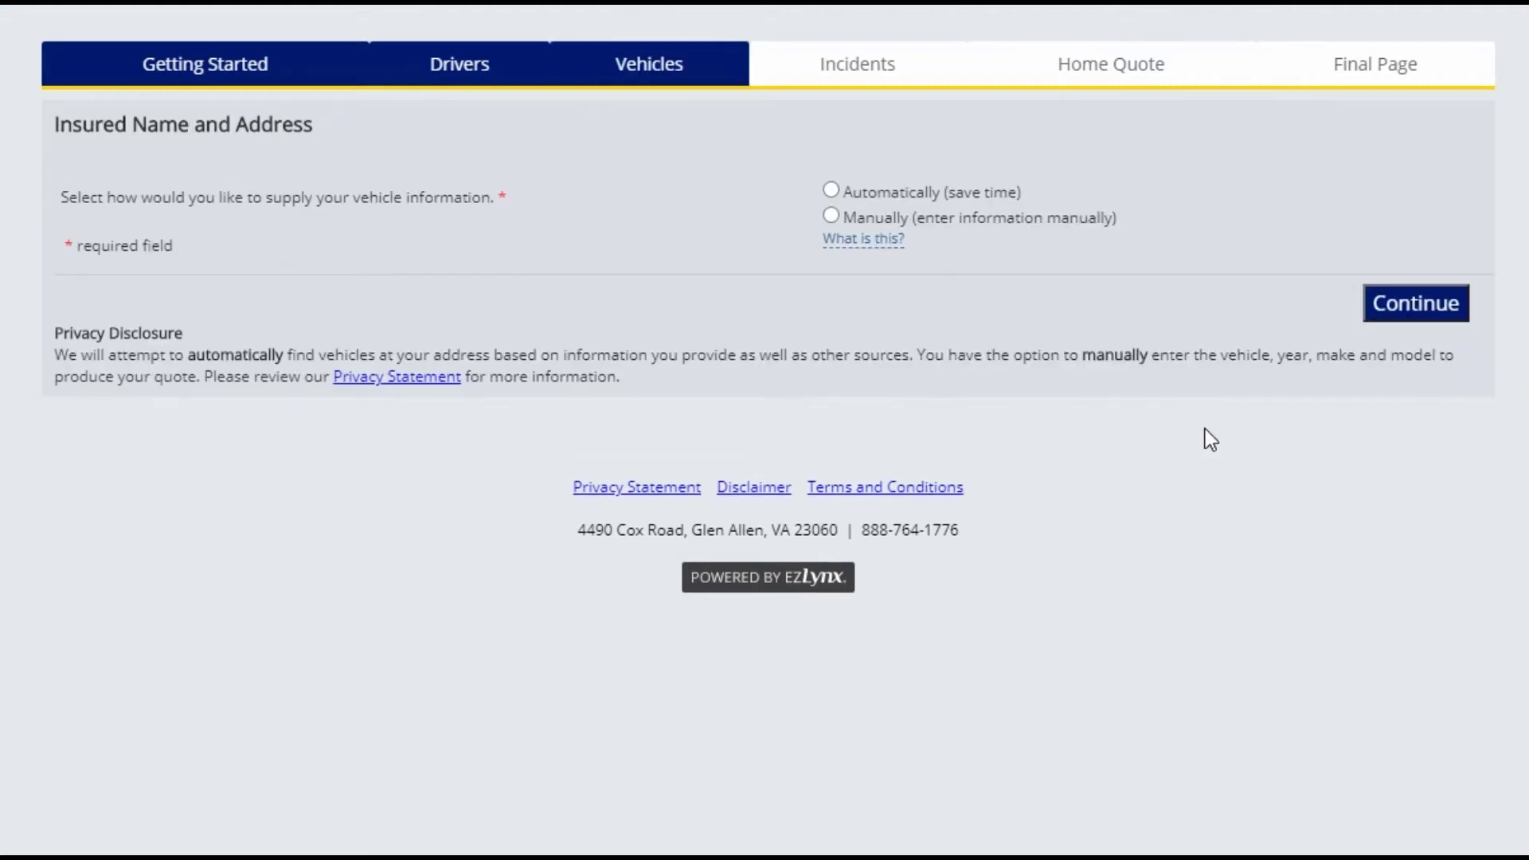
Choose to supply the vehicle information automatically, fill in the residence address, and continue.
left_click(829, 191)
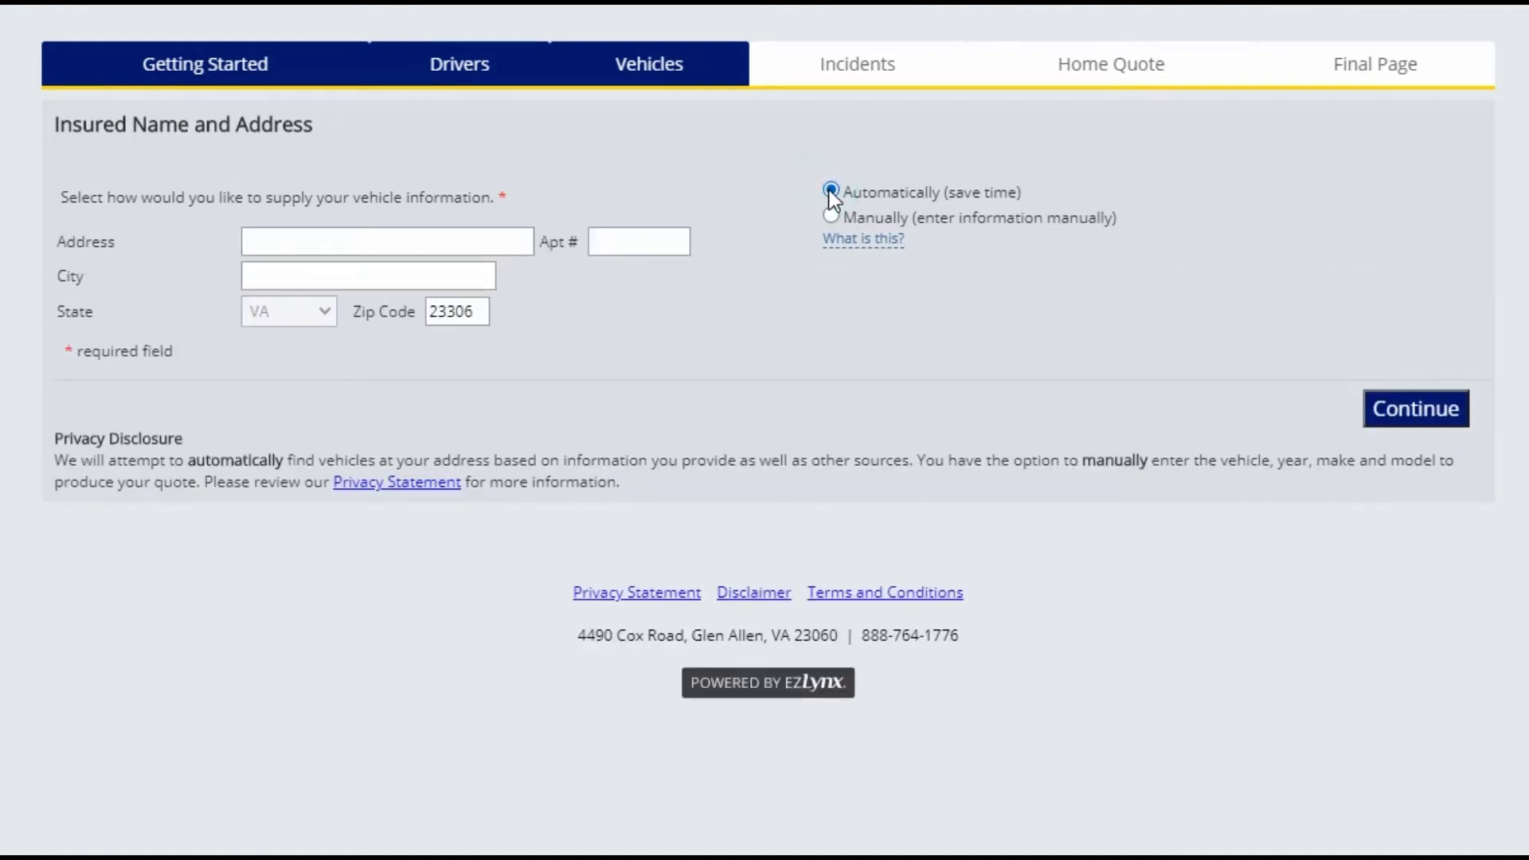
left_click(396, 253)
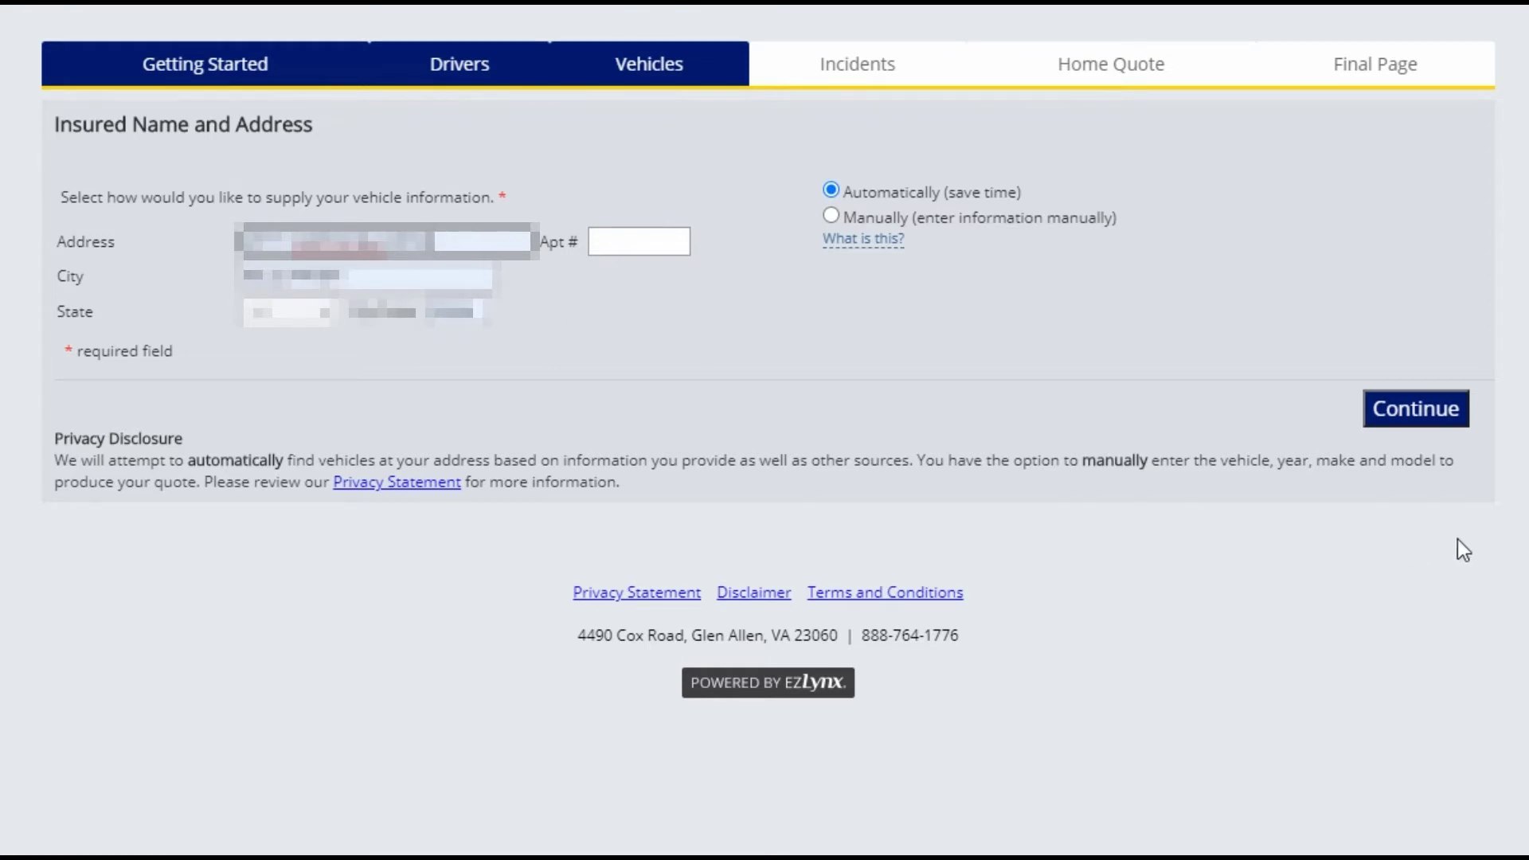
left_click(1414, 408)
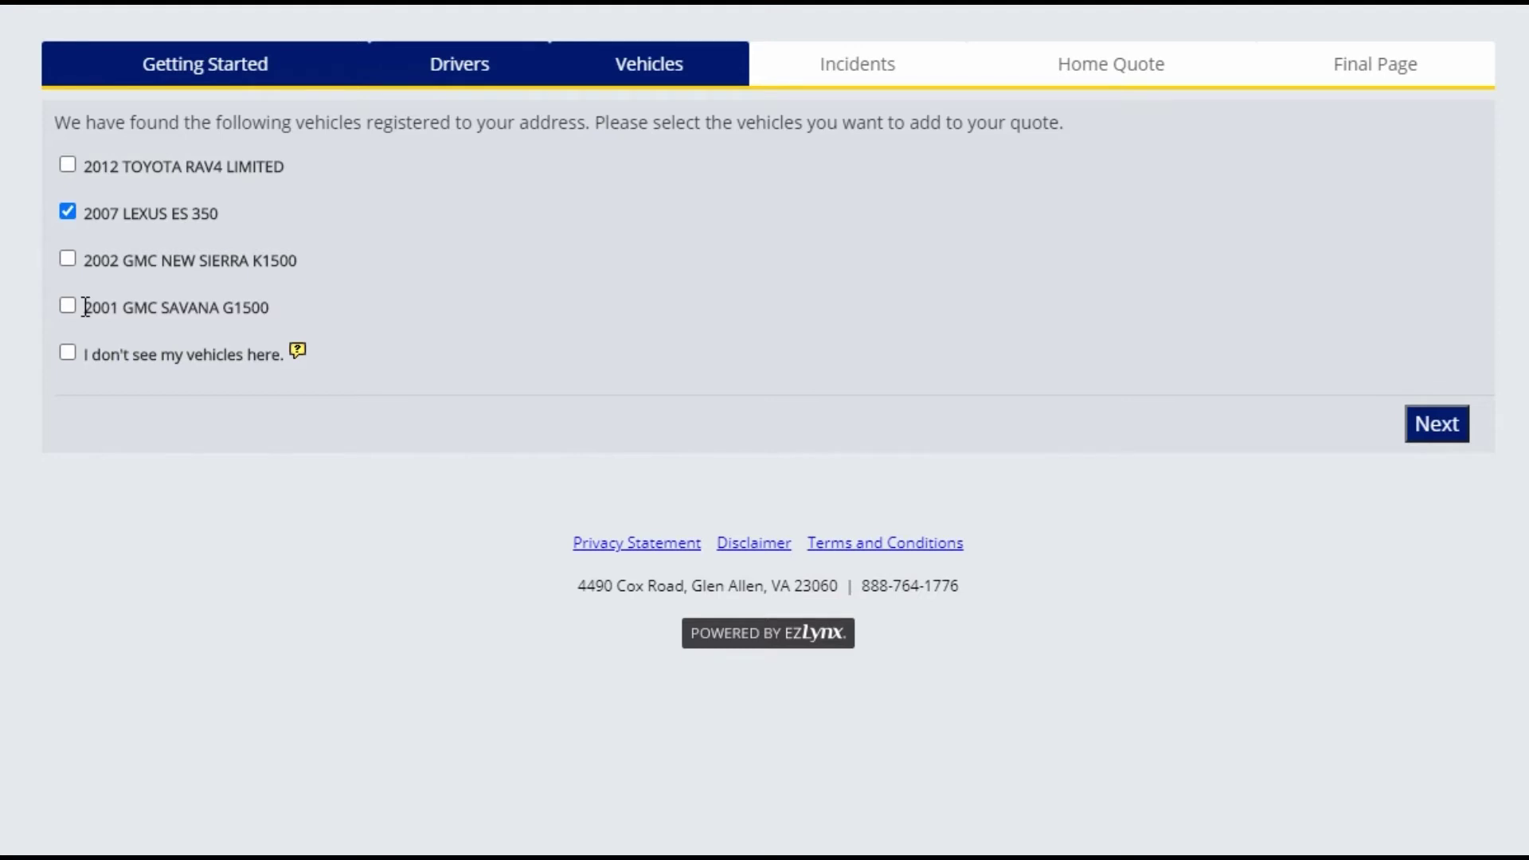
Select only the 2007 LEXUS ES 350 from the found vehicles and add it to the quote.
left_click(67, 355)
left_click(67, 212)
left_click(1435, 425)
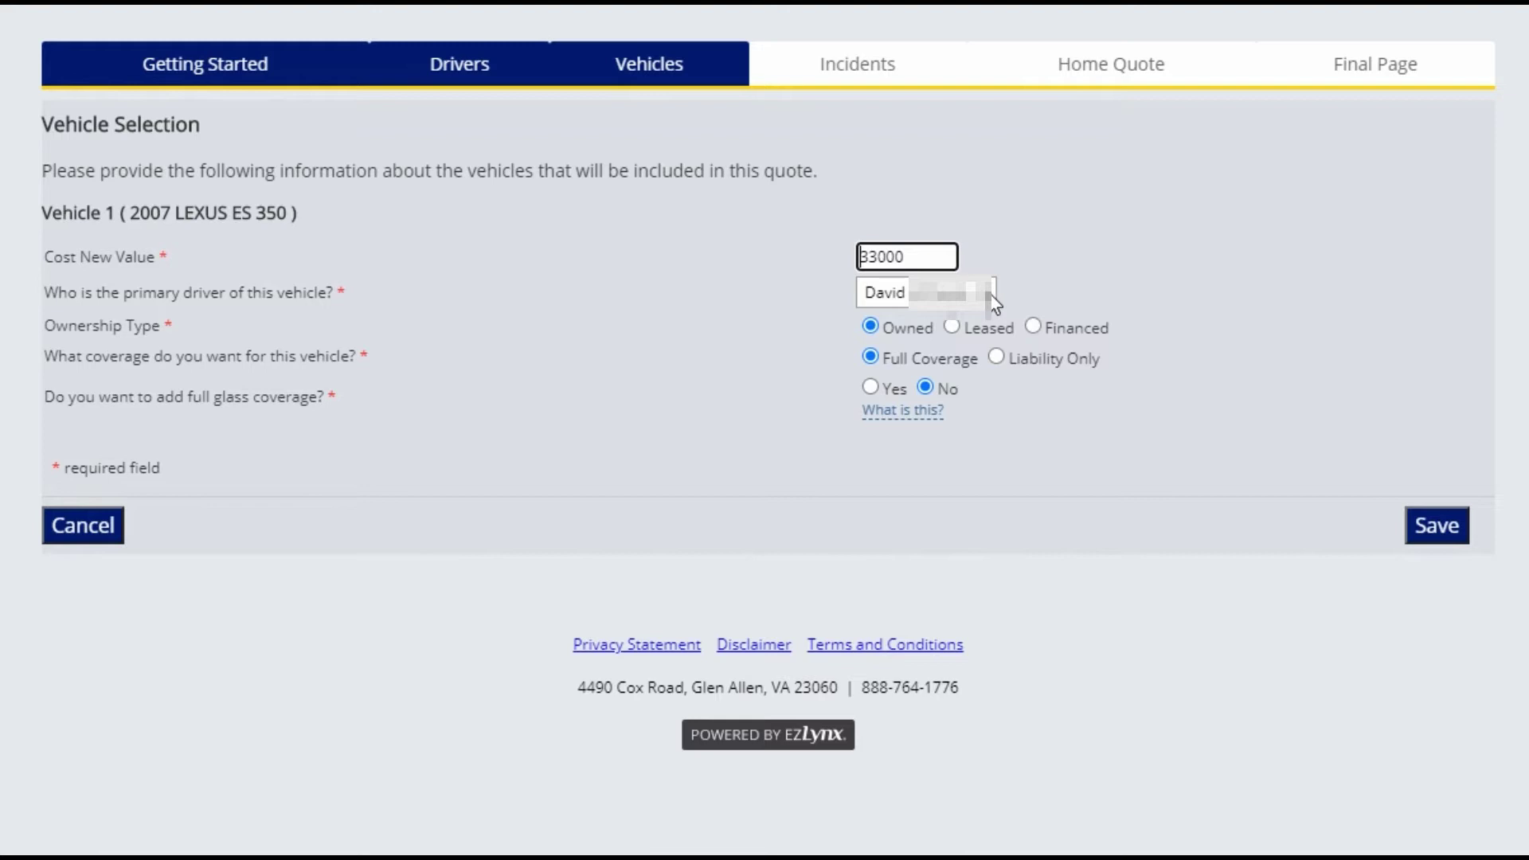
Save the Lexus's vehicle details and proceed to the home quote without adding another vehicle or any incident.
left_click(1443, 528)
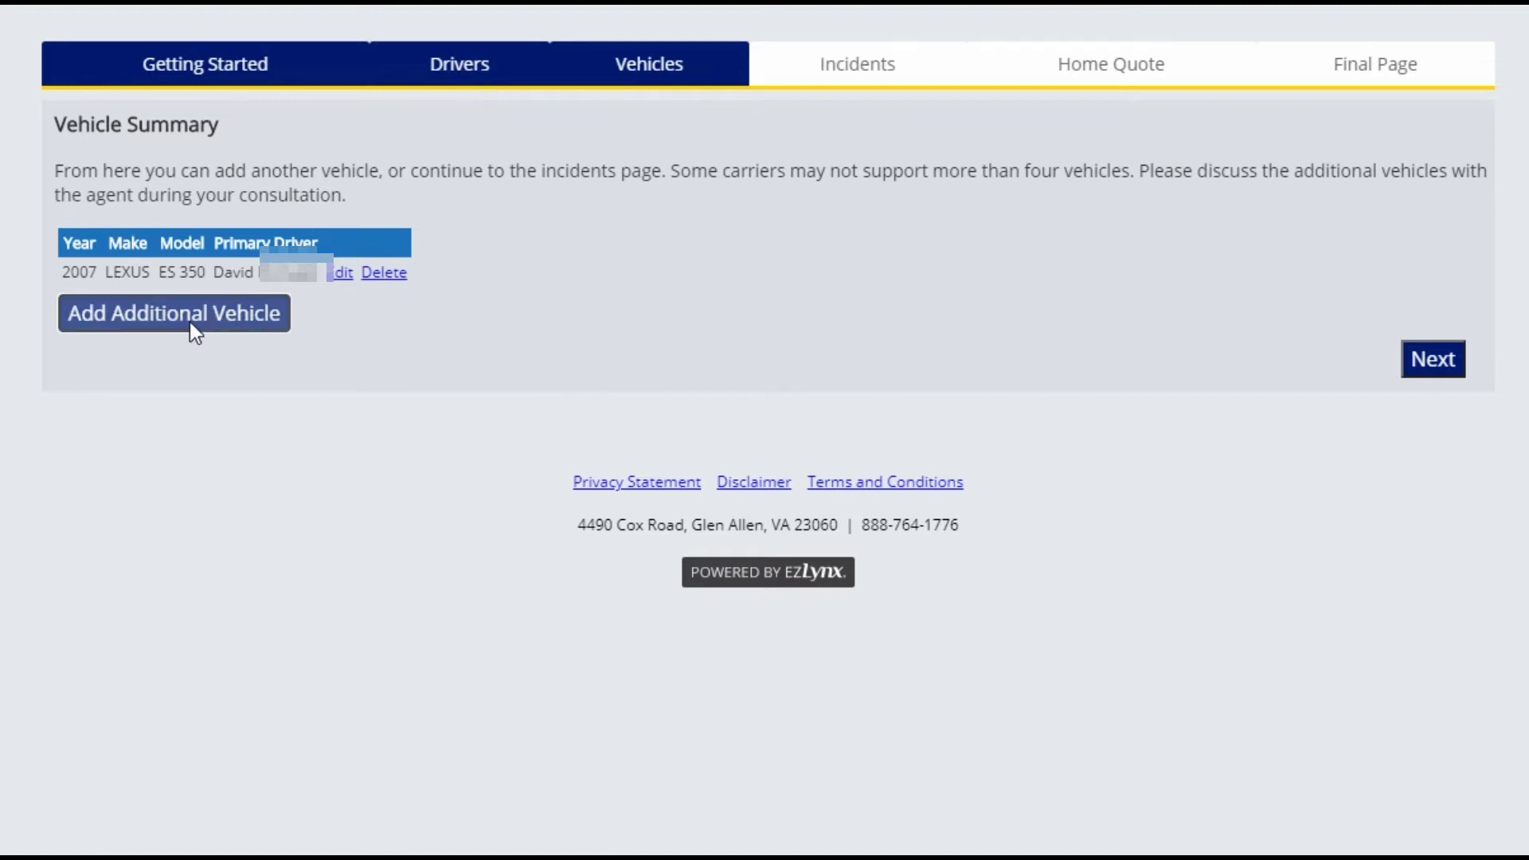
left_click(1433, 362)
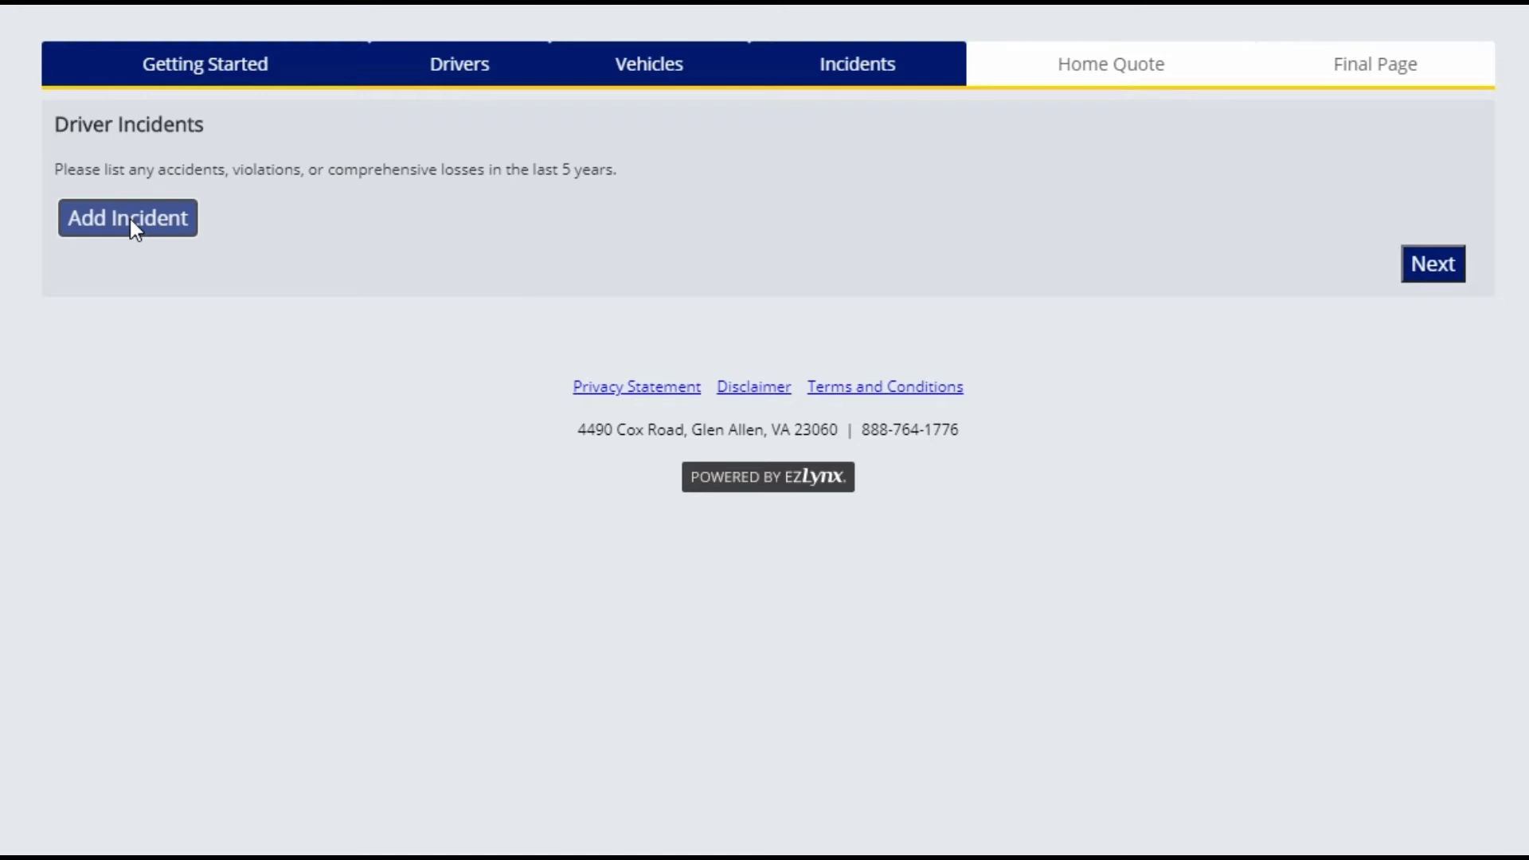
left_click(1438, 265)
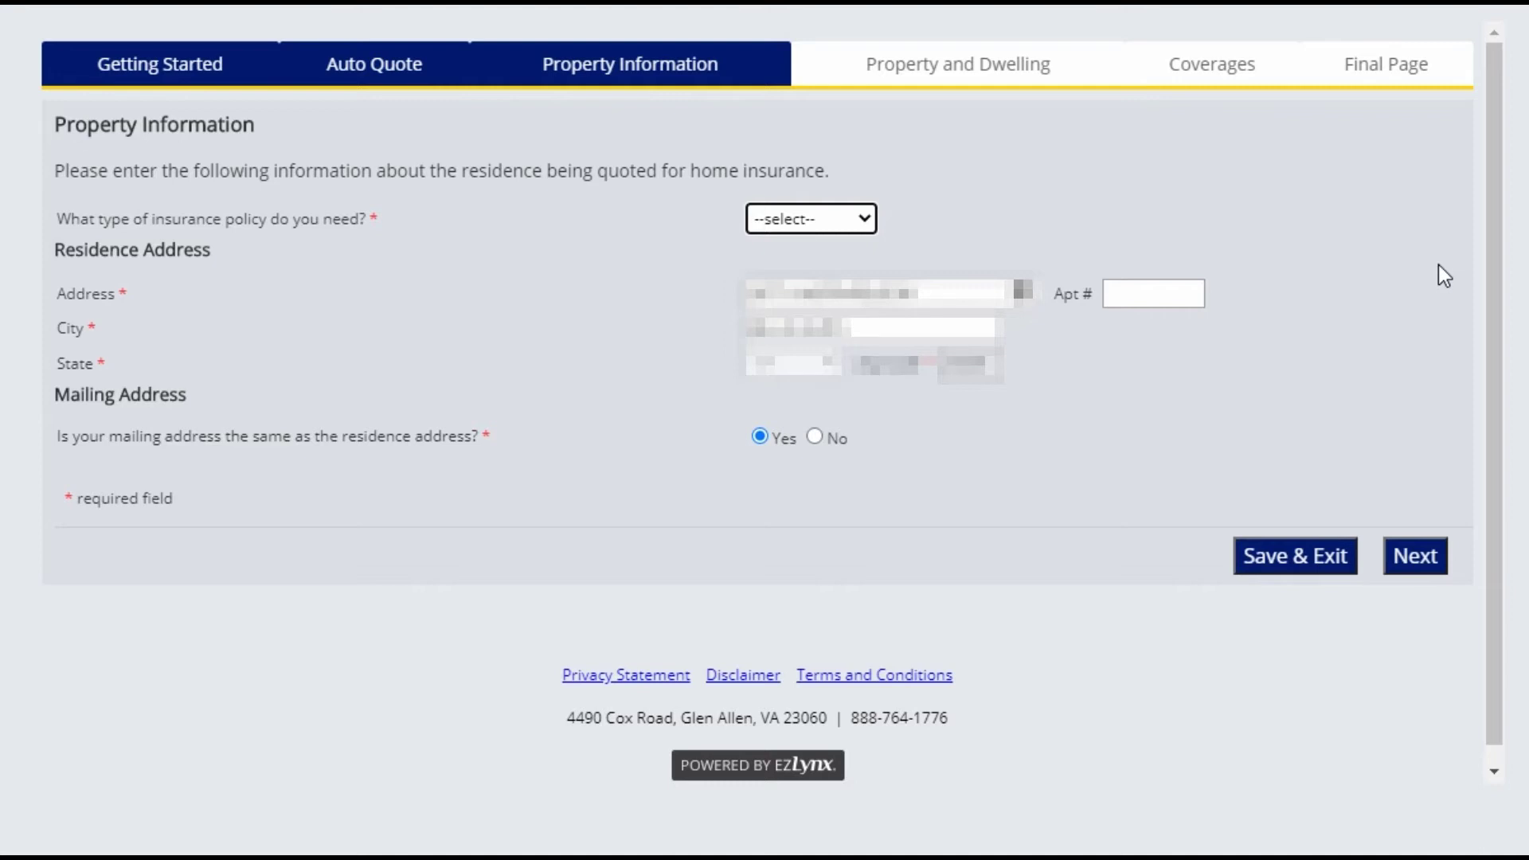
Set the insurance policy type to Homeowners and submit the property information.
left_click(868, 218)
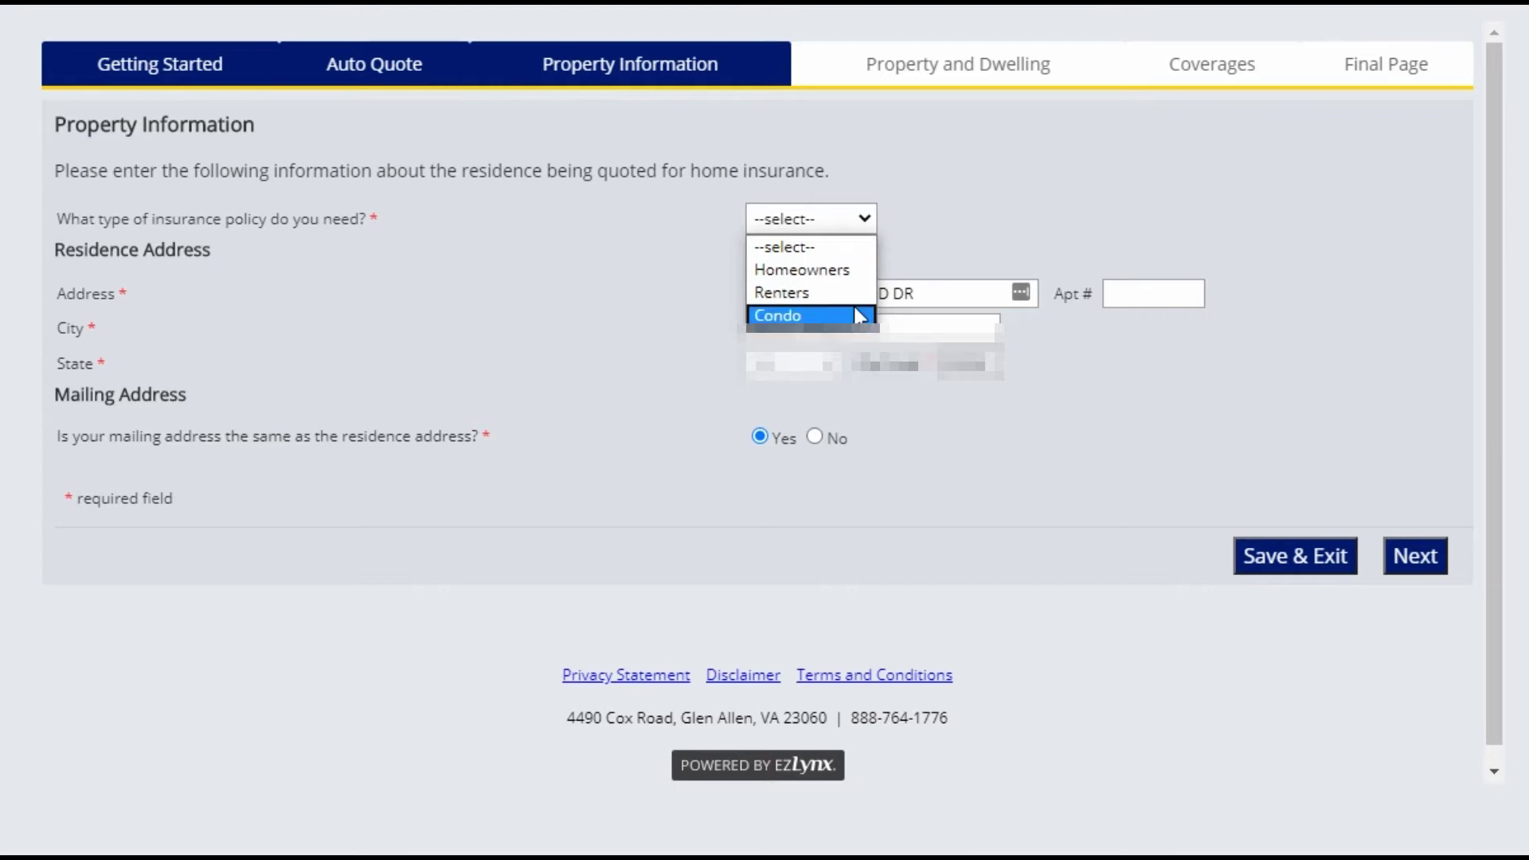
left_click(853, 270)
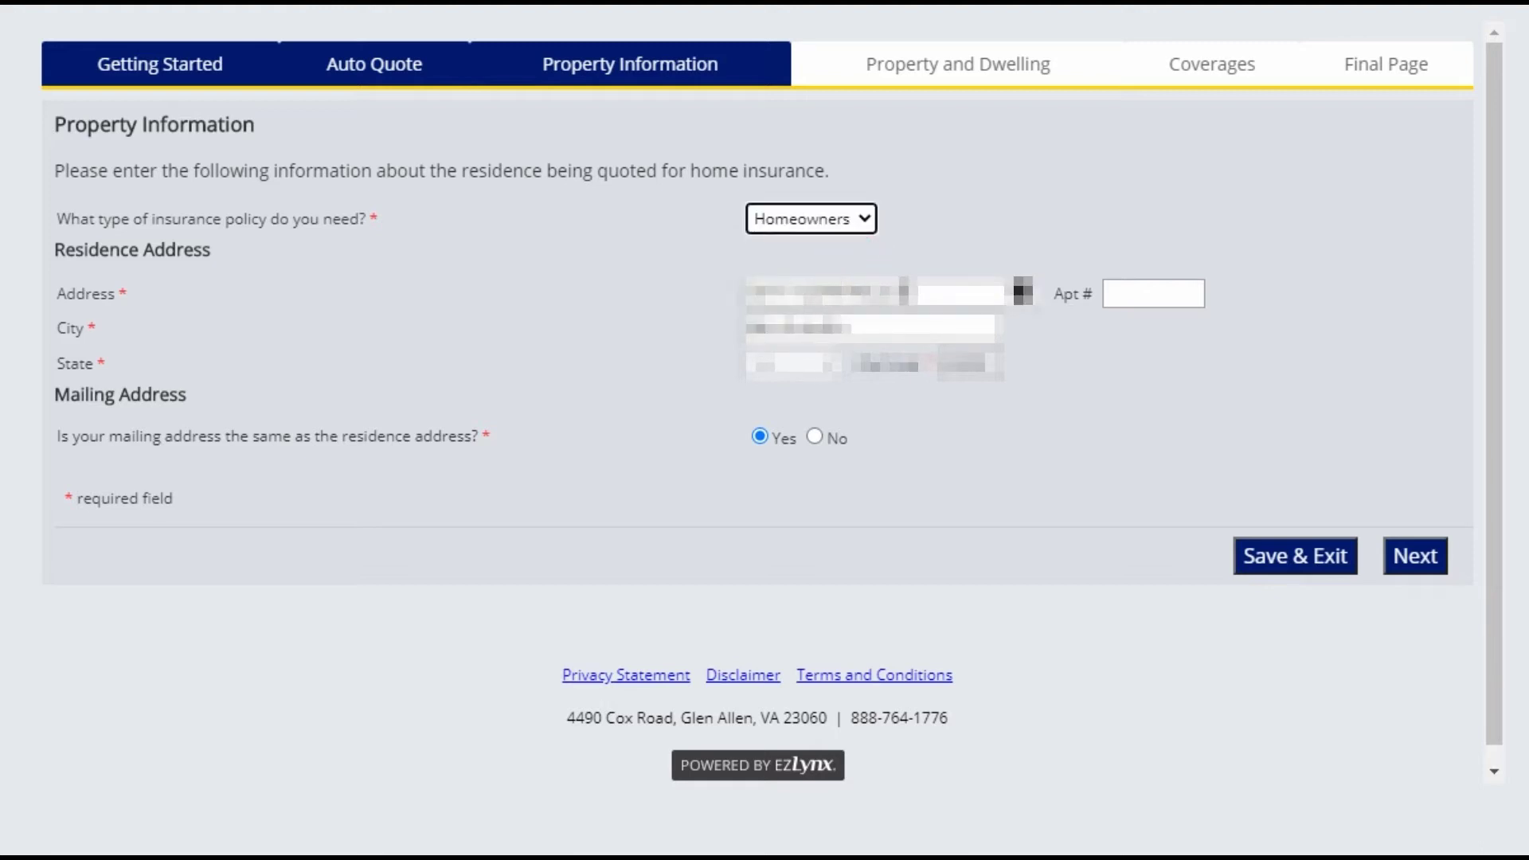
left_click(1419, 553)
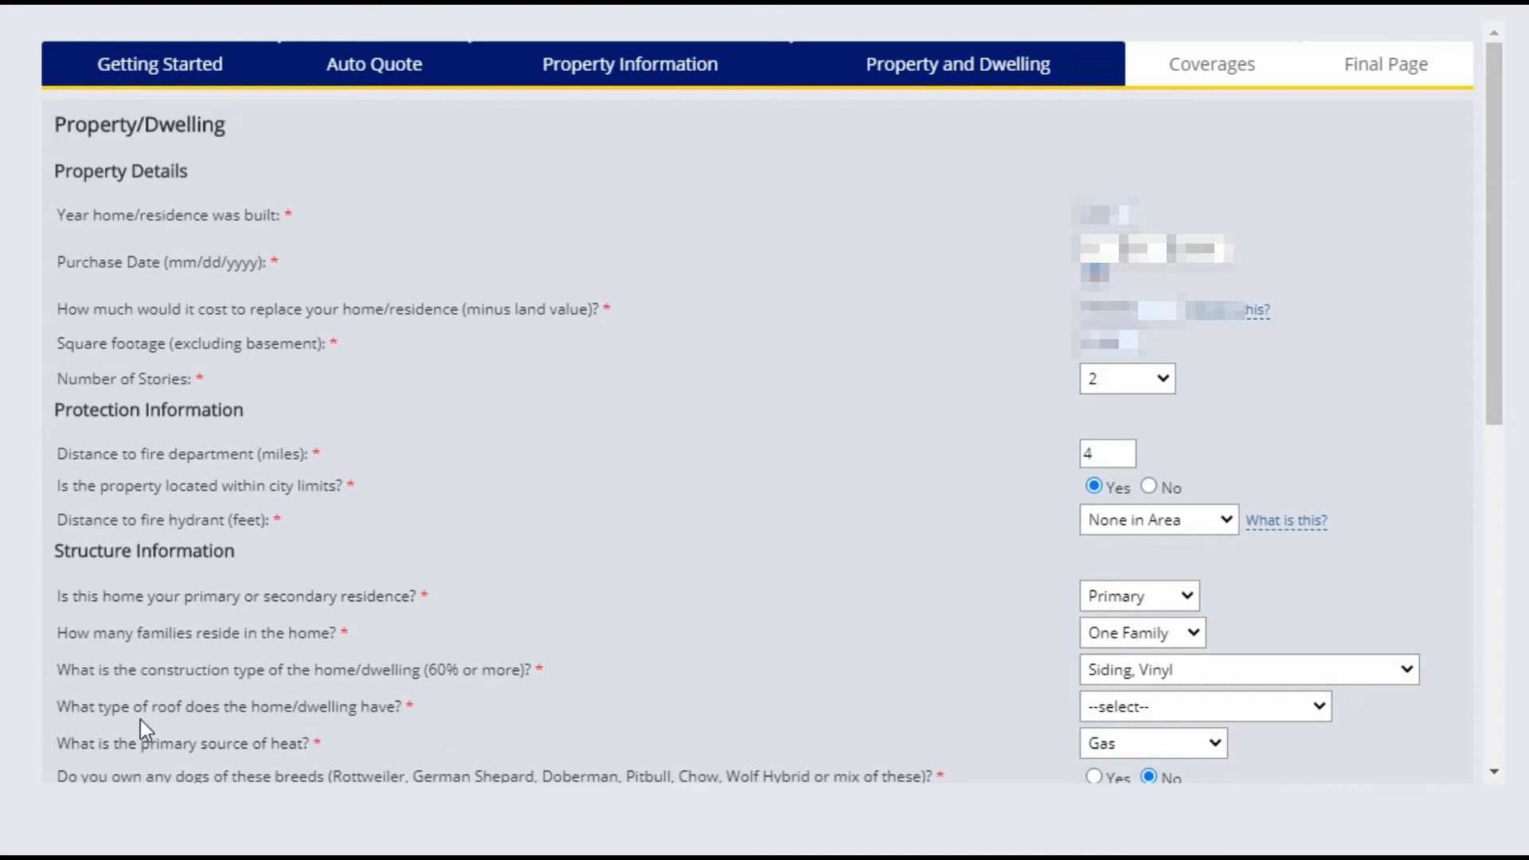
Set the roof type to ARCHITECTURAL SHINGLES, primary heat source to Electric and Burglar Alarm to No, then submit the property and dwelling details.
left_click_drag(1528, 76, 1025, 125)
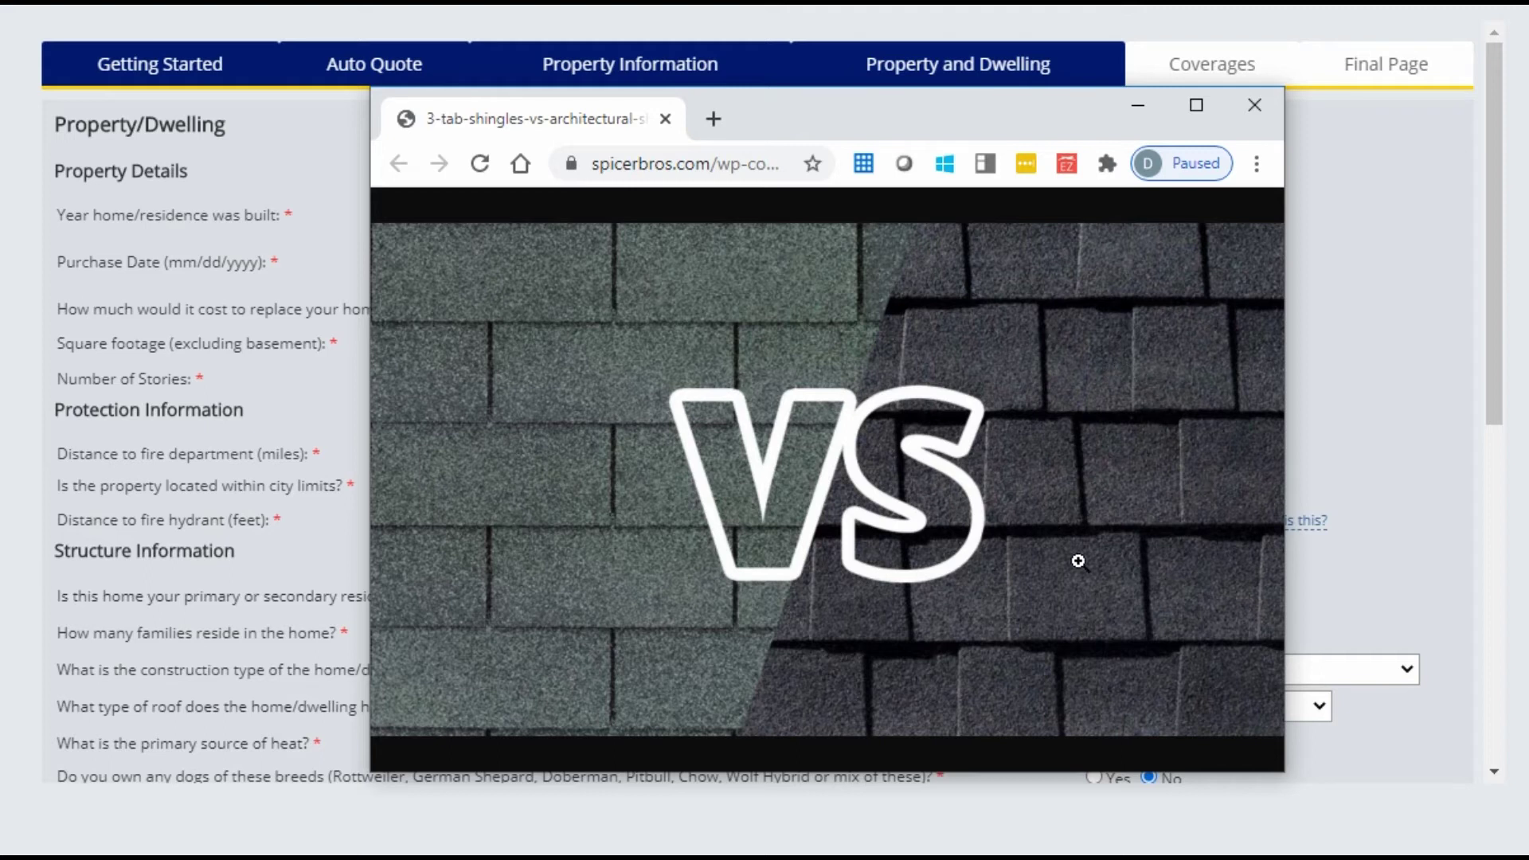
left_click(1398, 302)
scroll(1398, 303, "down", 8)
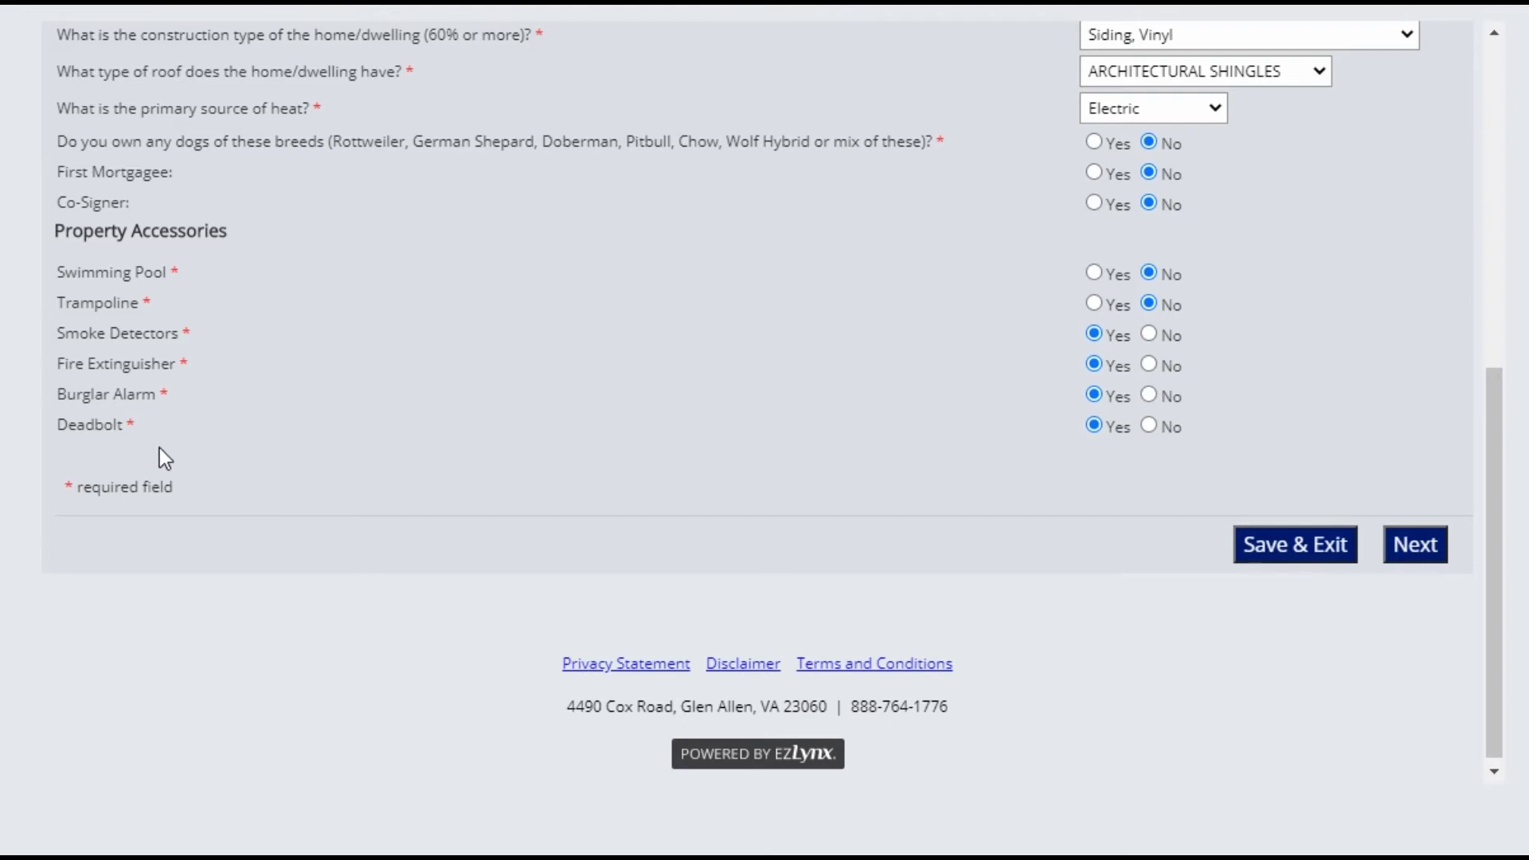
left_click(1148, 395)
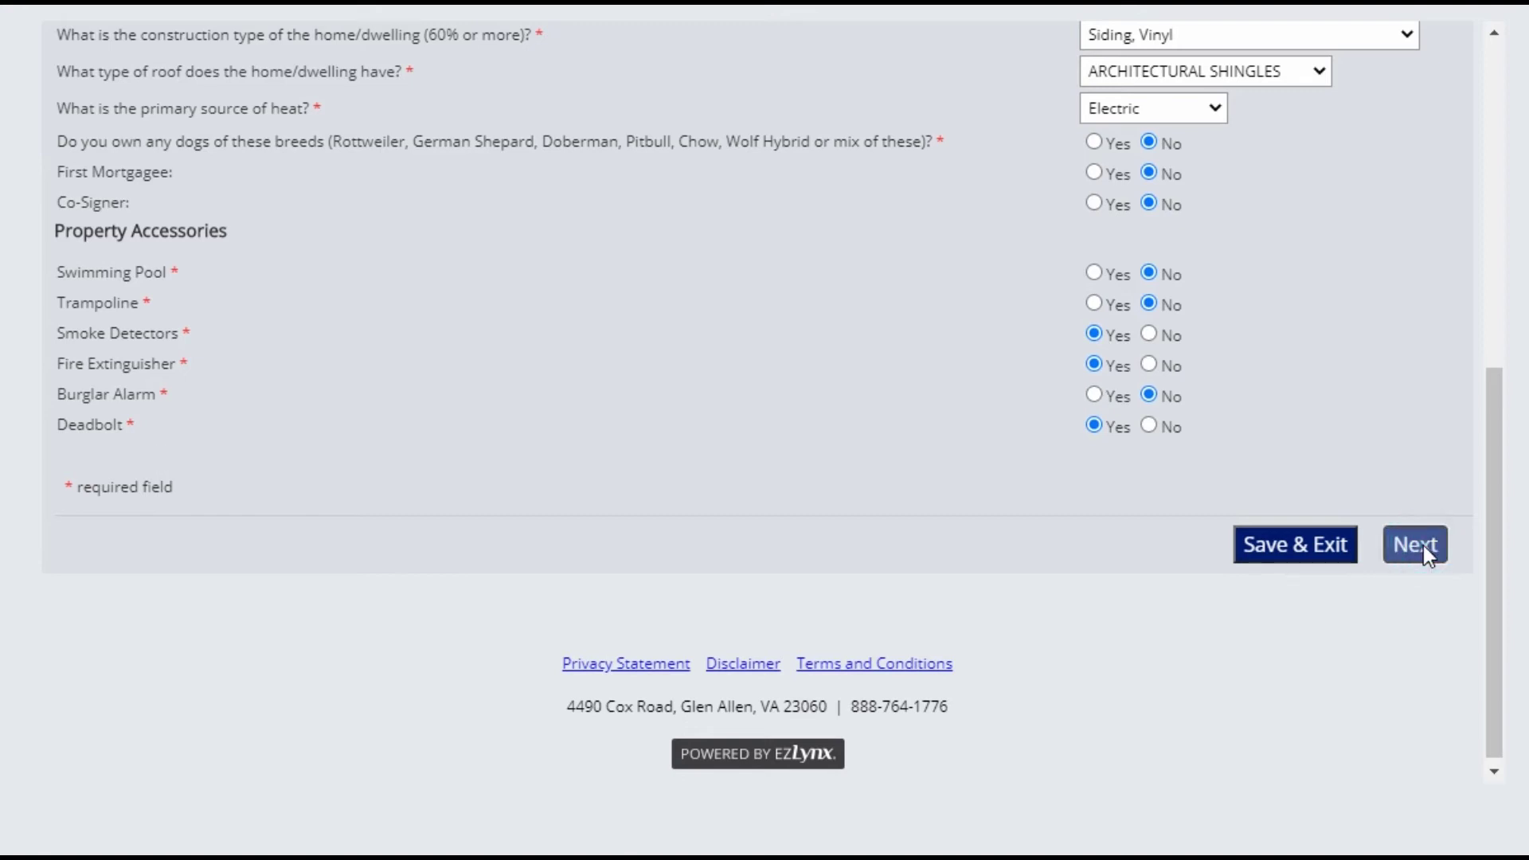
left_click(1422, 546)
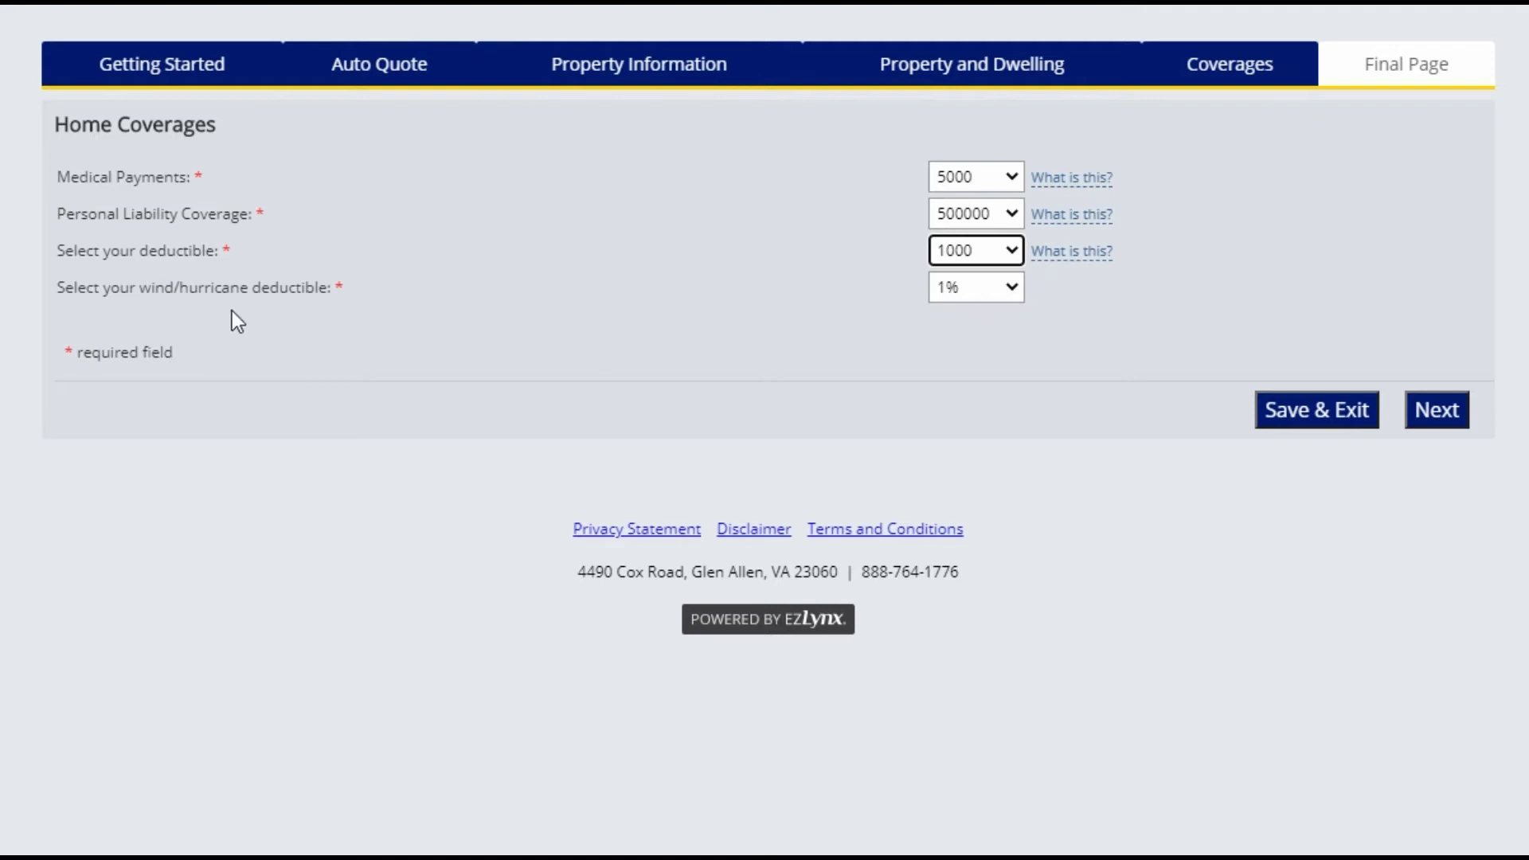
Set both the wind/hurricane deductible and the regular home deductible to 1500, and submit the home coverages.
left_click(1012, 288)
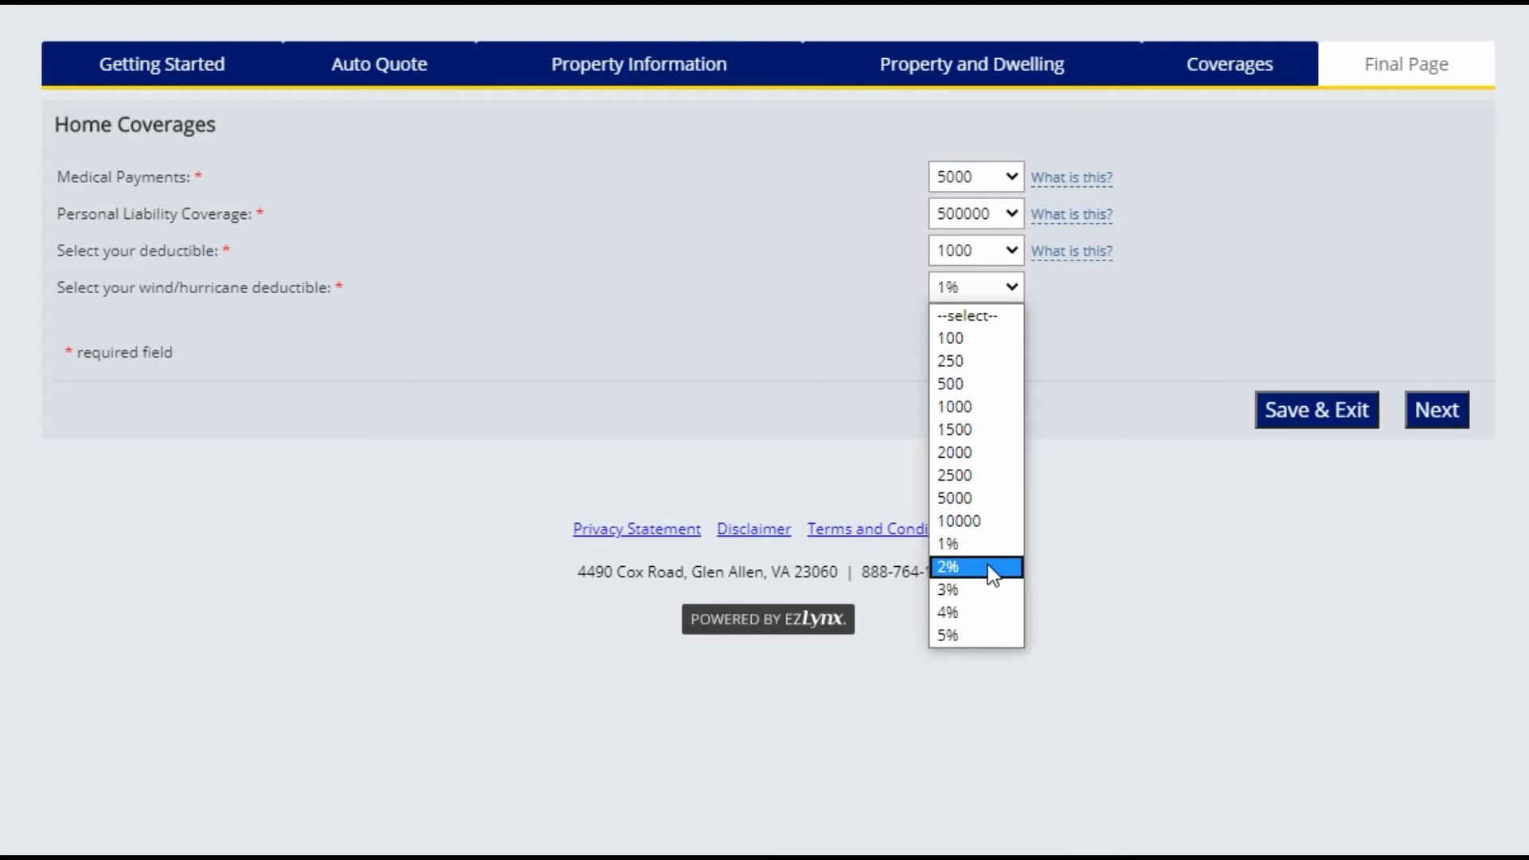
left_click(967, 430)
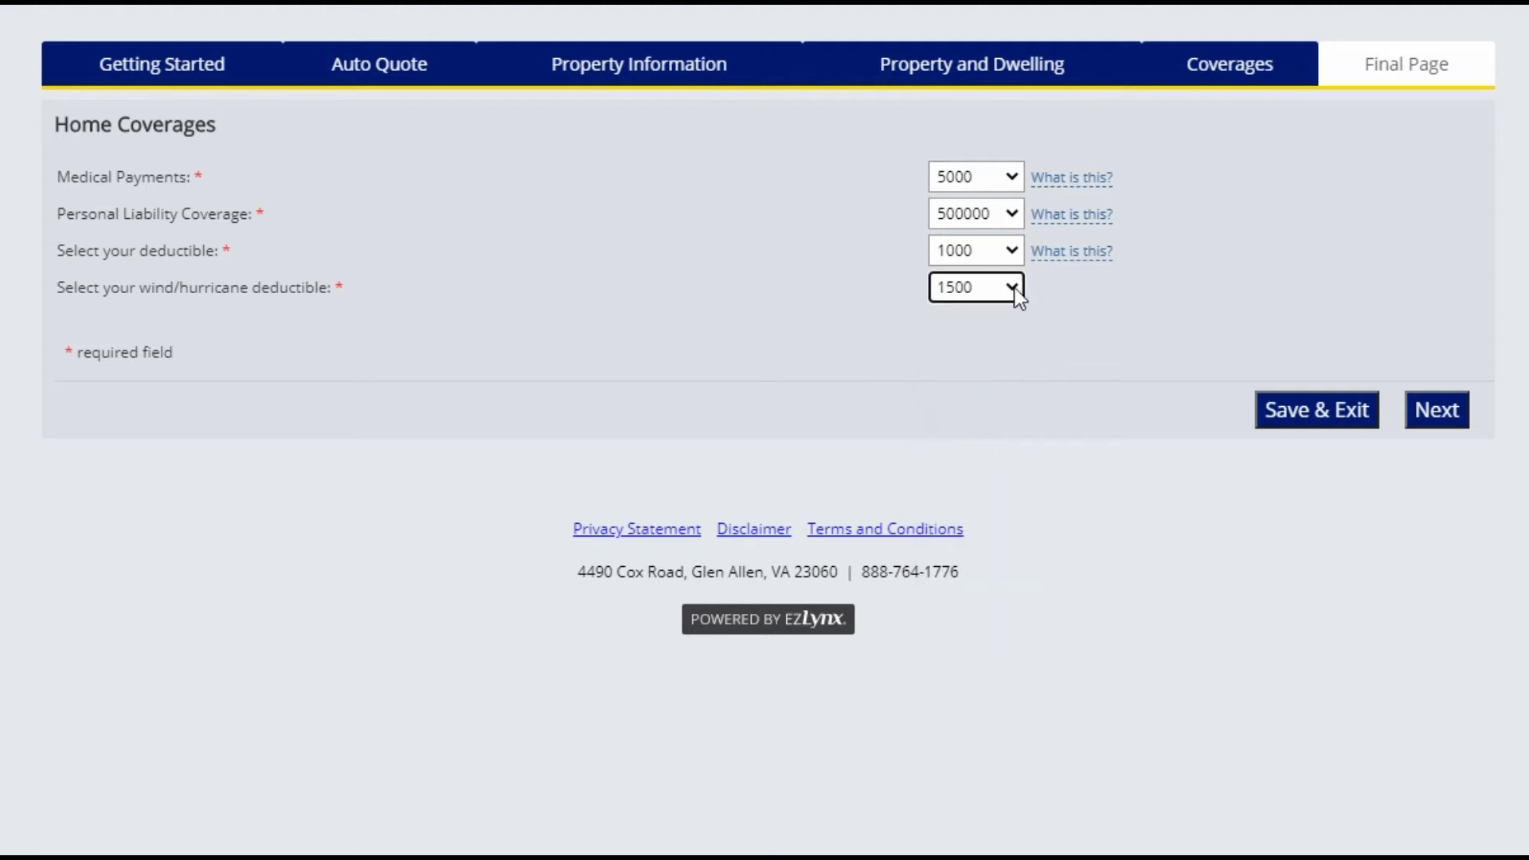
left_click(1010, 250)
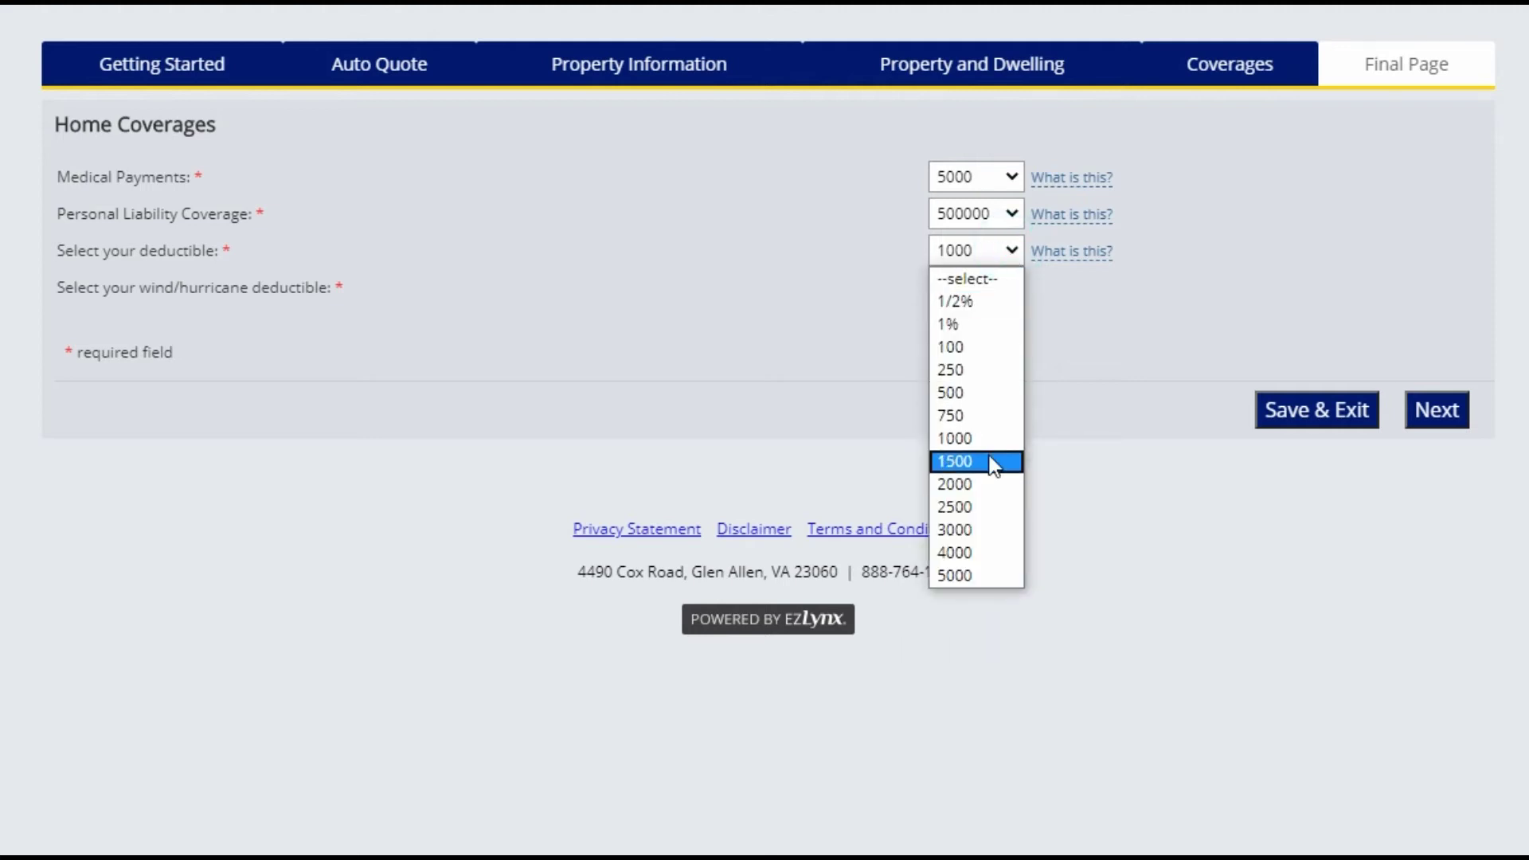
left_click(992, 455)
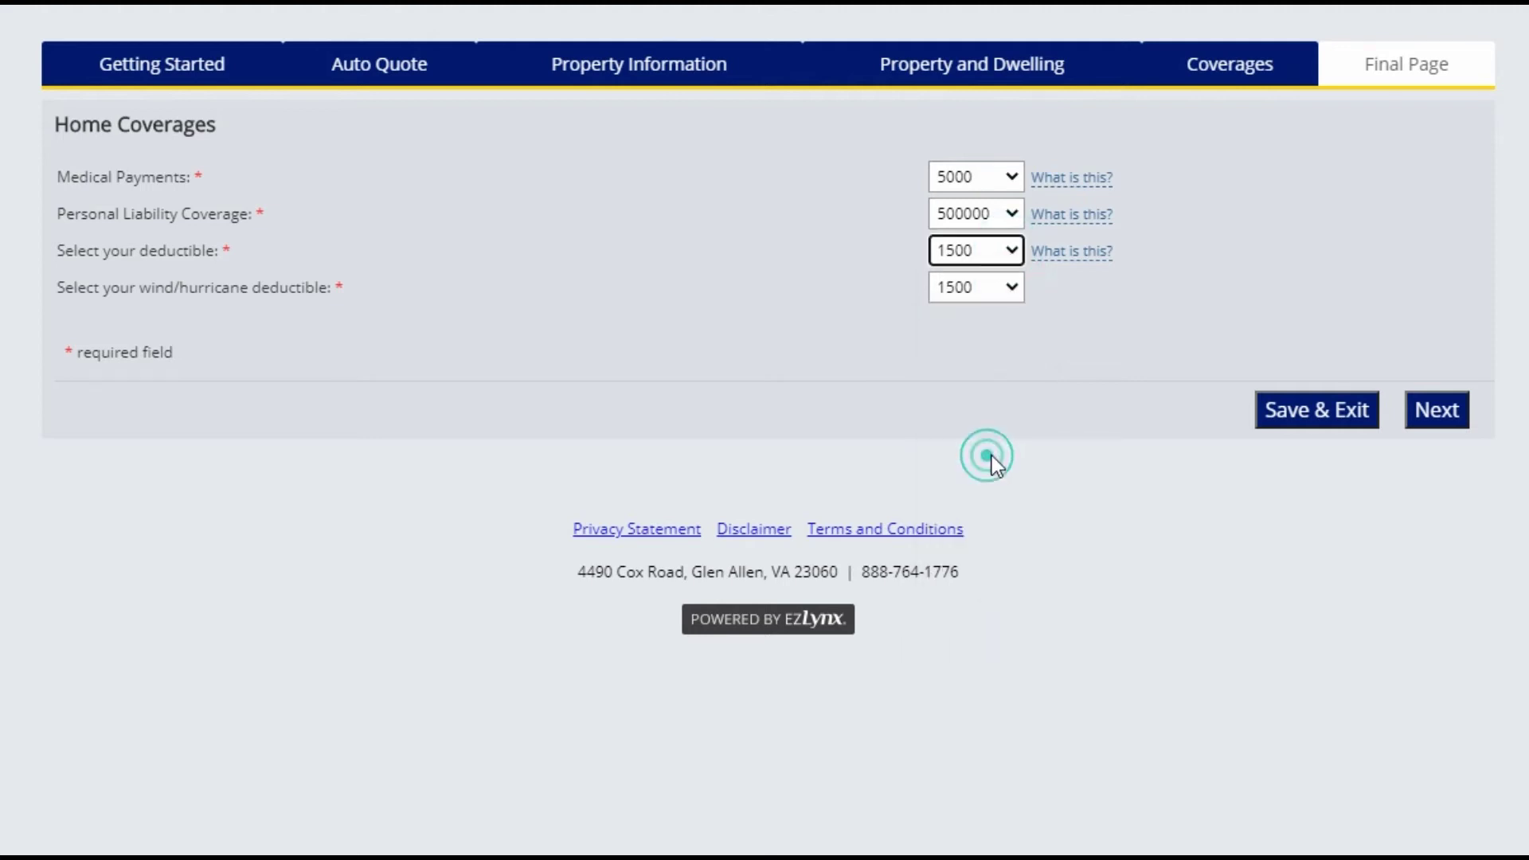
left_click(1438, 411)
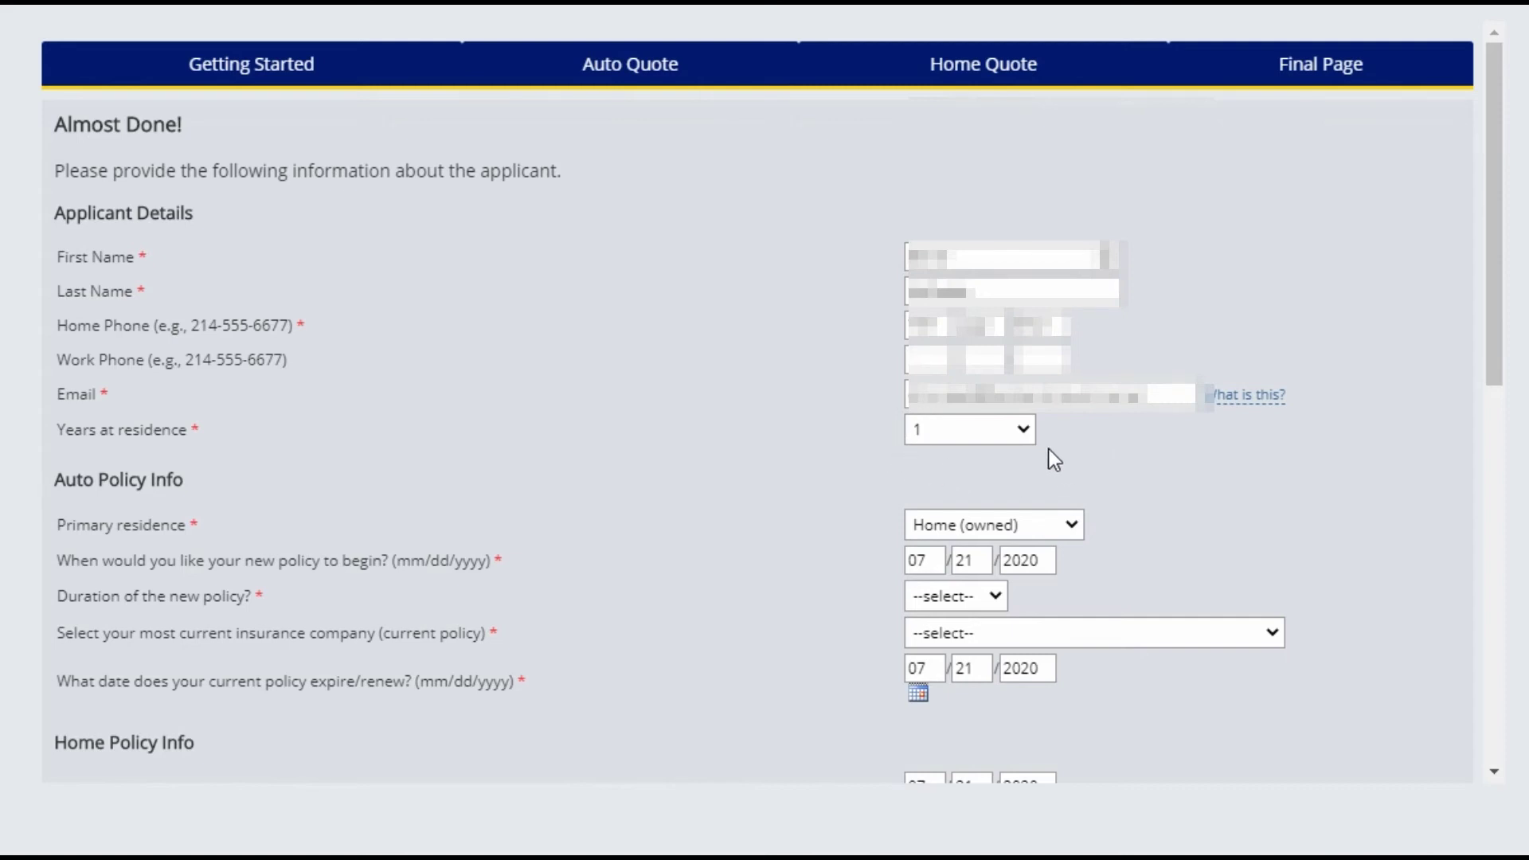
Set the years at residence to 10, the new auto policy's duration to 12 Month and its current insurance company to Other Standard.
left_click(1026, 433)
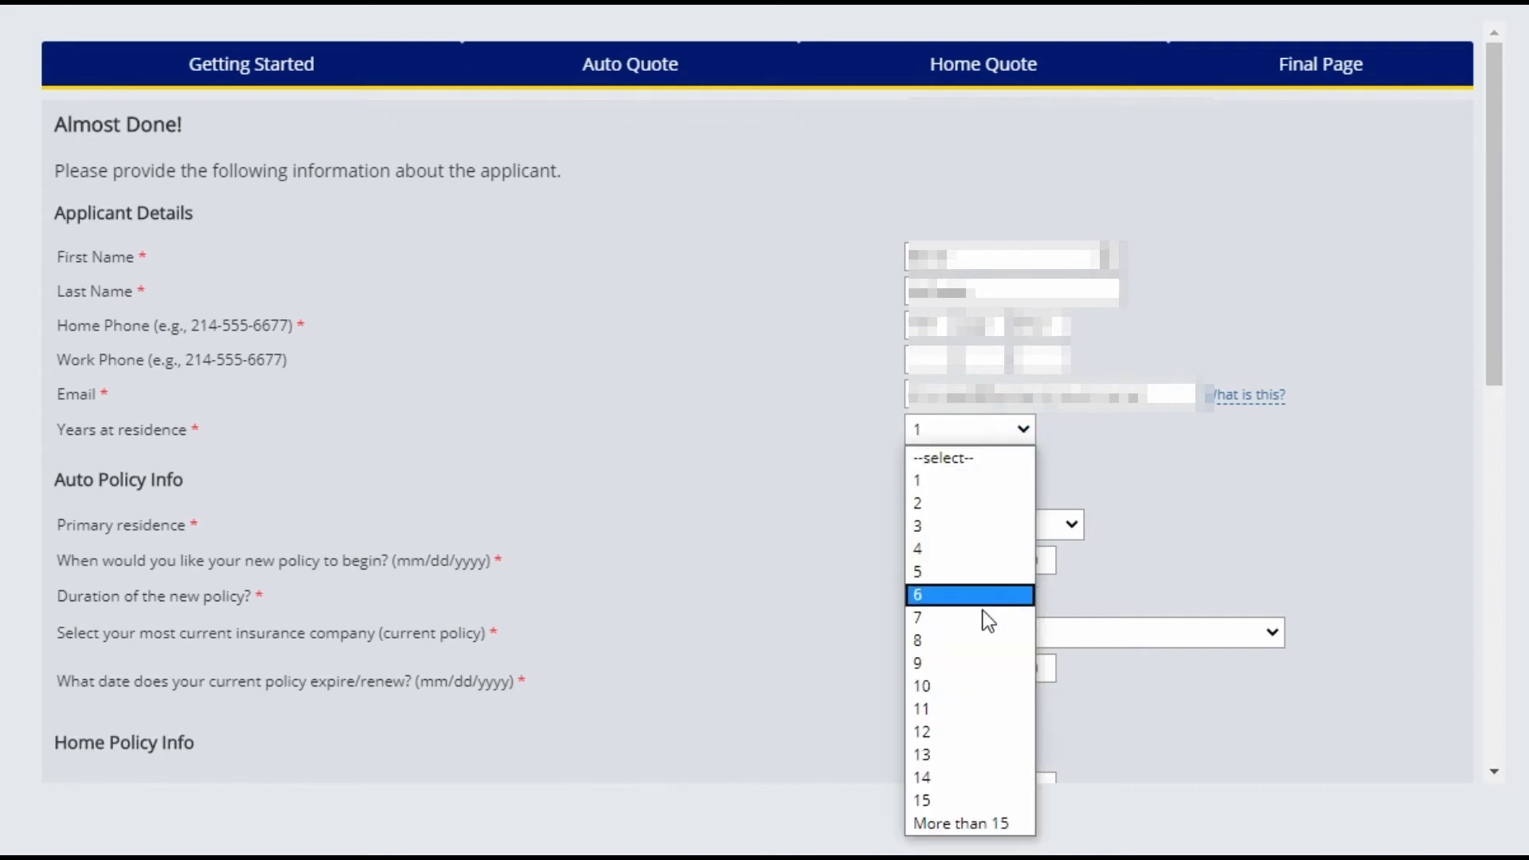
left_click(956, 690)
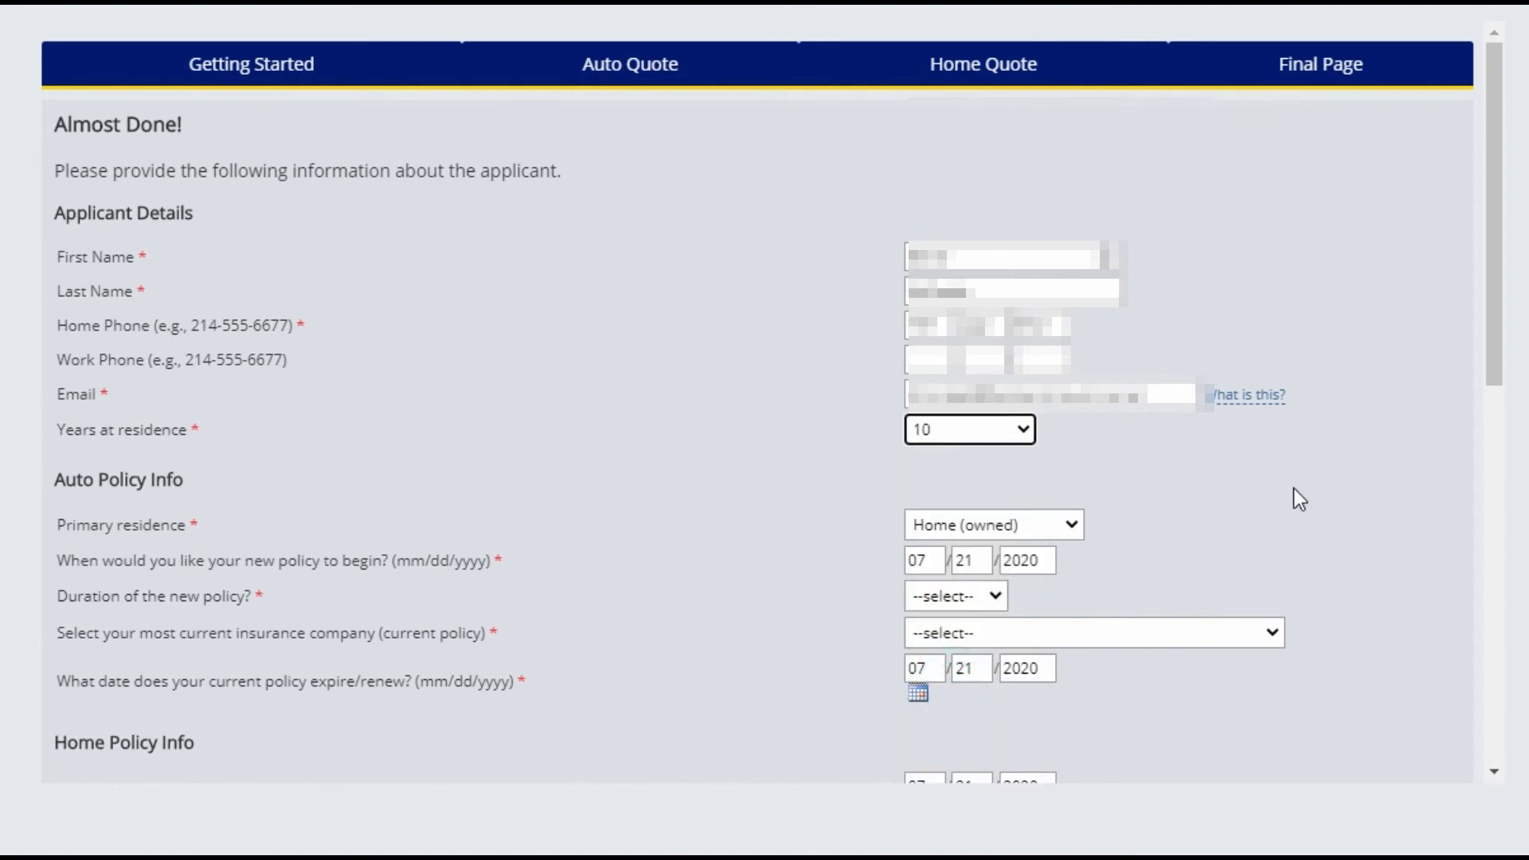
scroll(1327, 488, "down", 5)
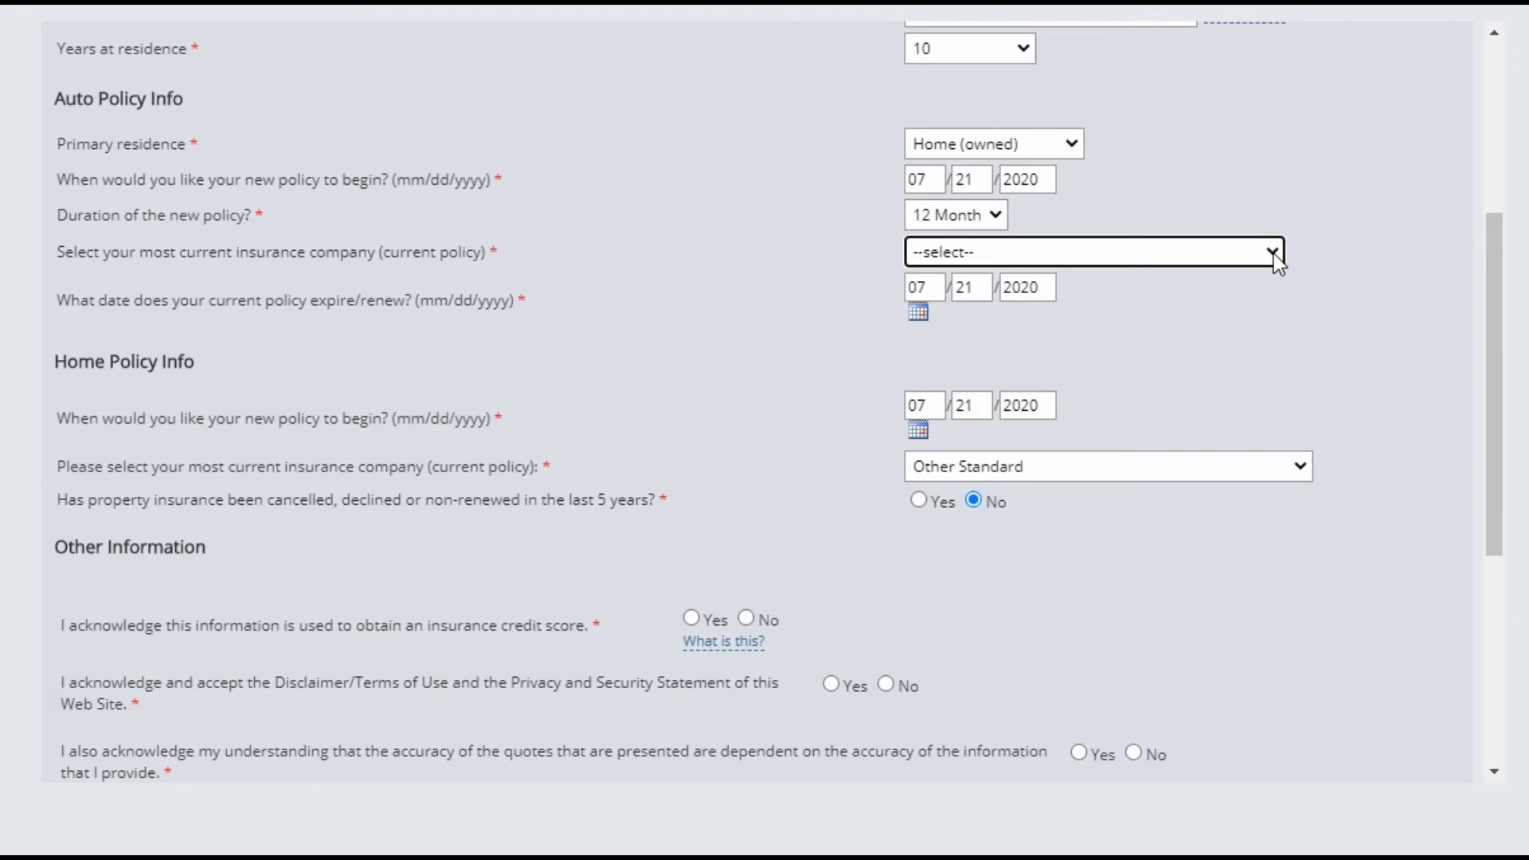
left_click(1273, 253)
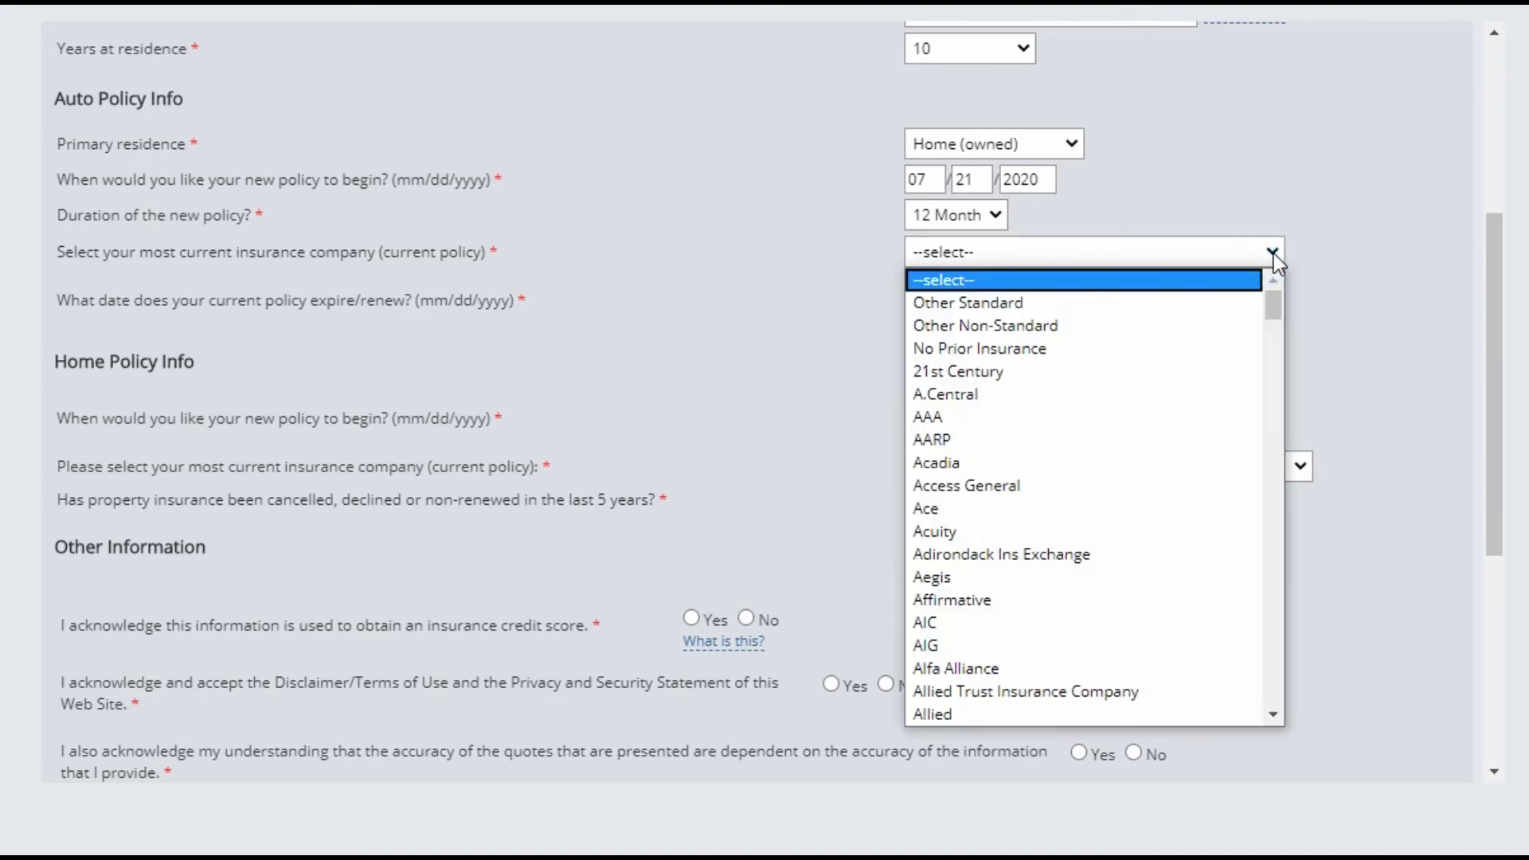
mouse_move(1275, 298)
left_mouse_down()
mouse_move(1279, 374)
mouse_move(1275, 279)
left_mouse_up()
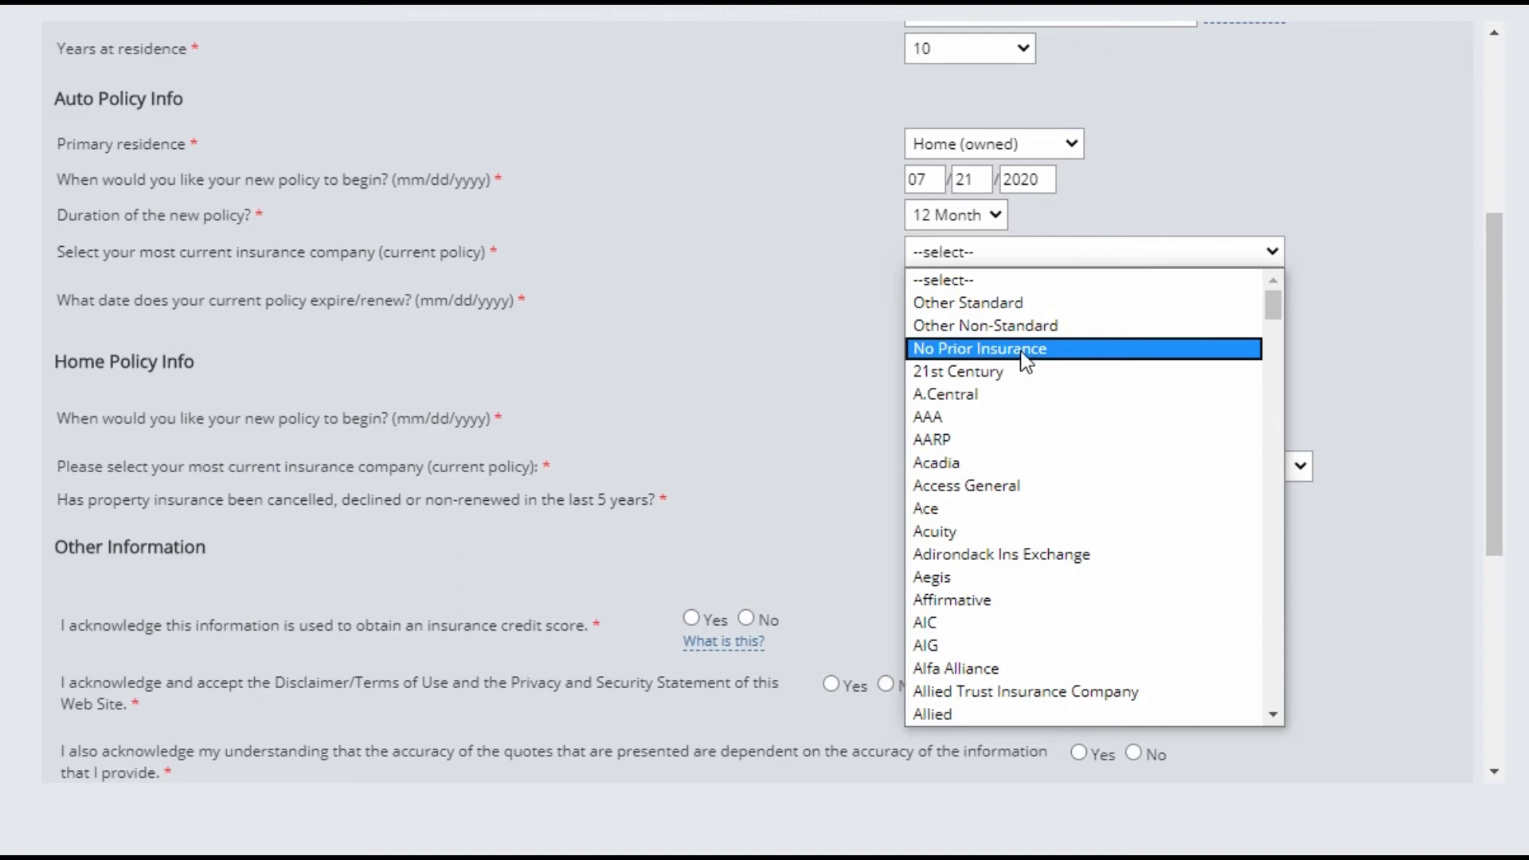
left_click(1002, 304)
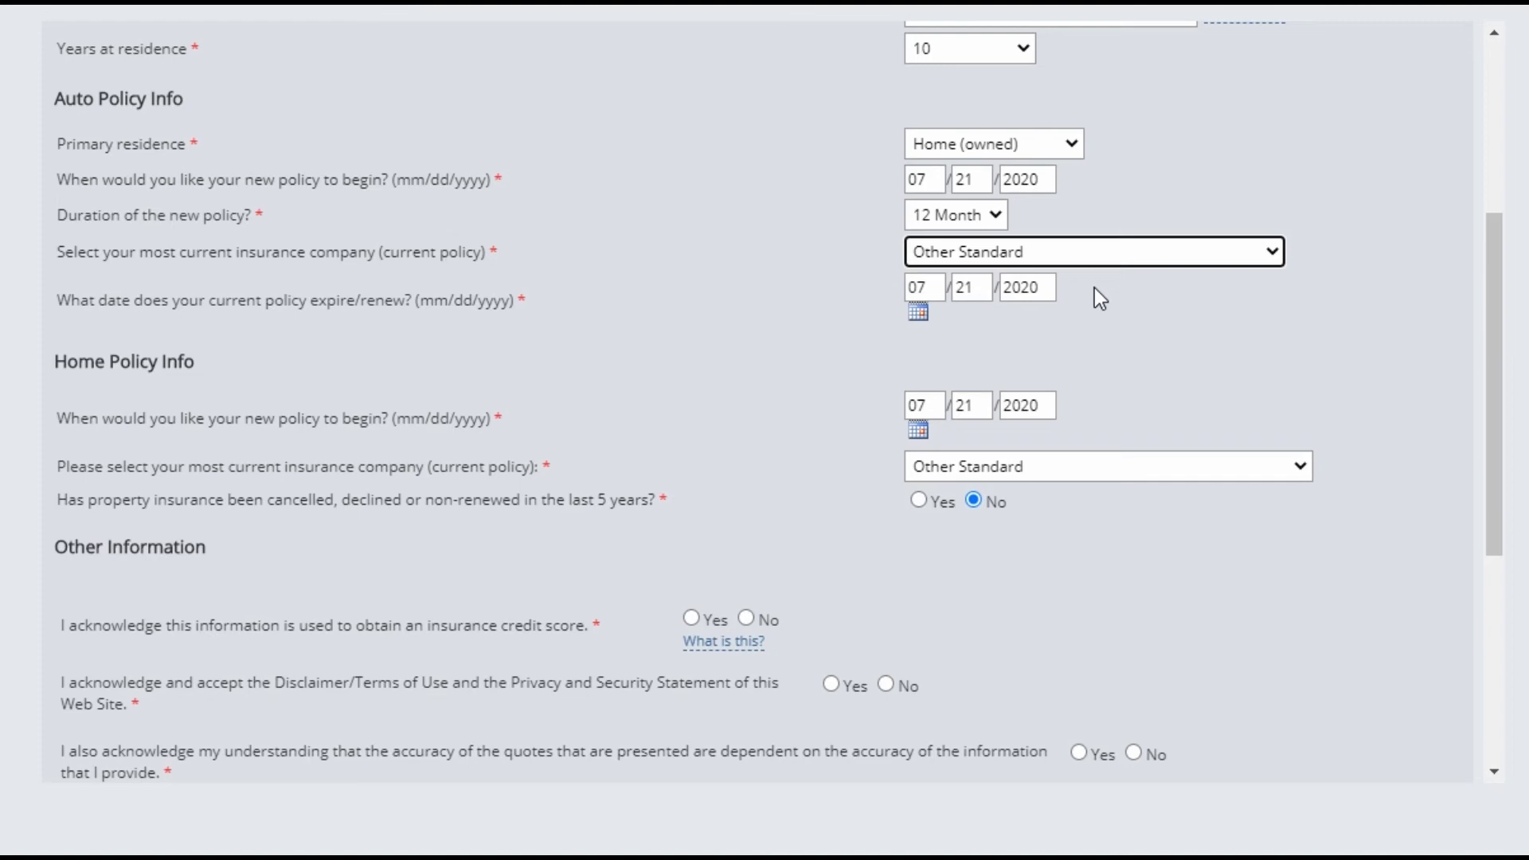
Set the current auto policy's expiry date and the new home policy's start date both to 07/30/2020.
left_click(972, 286)
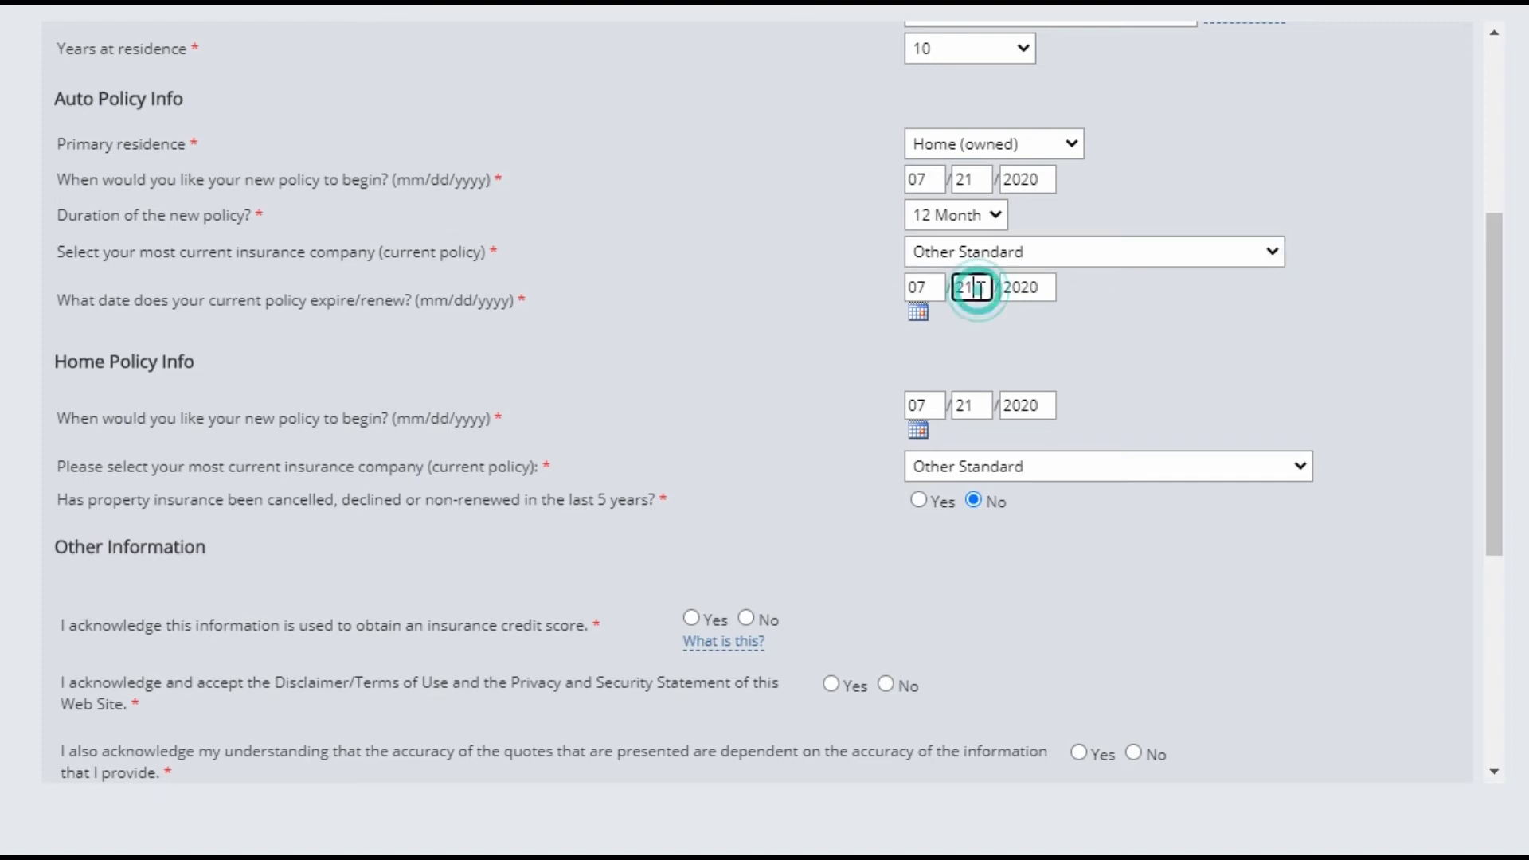
left_click(923, 312)
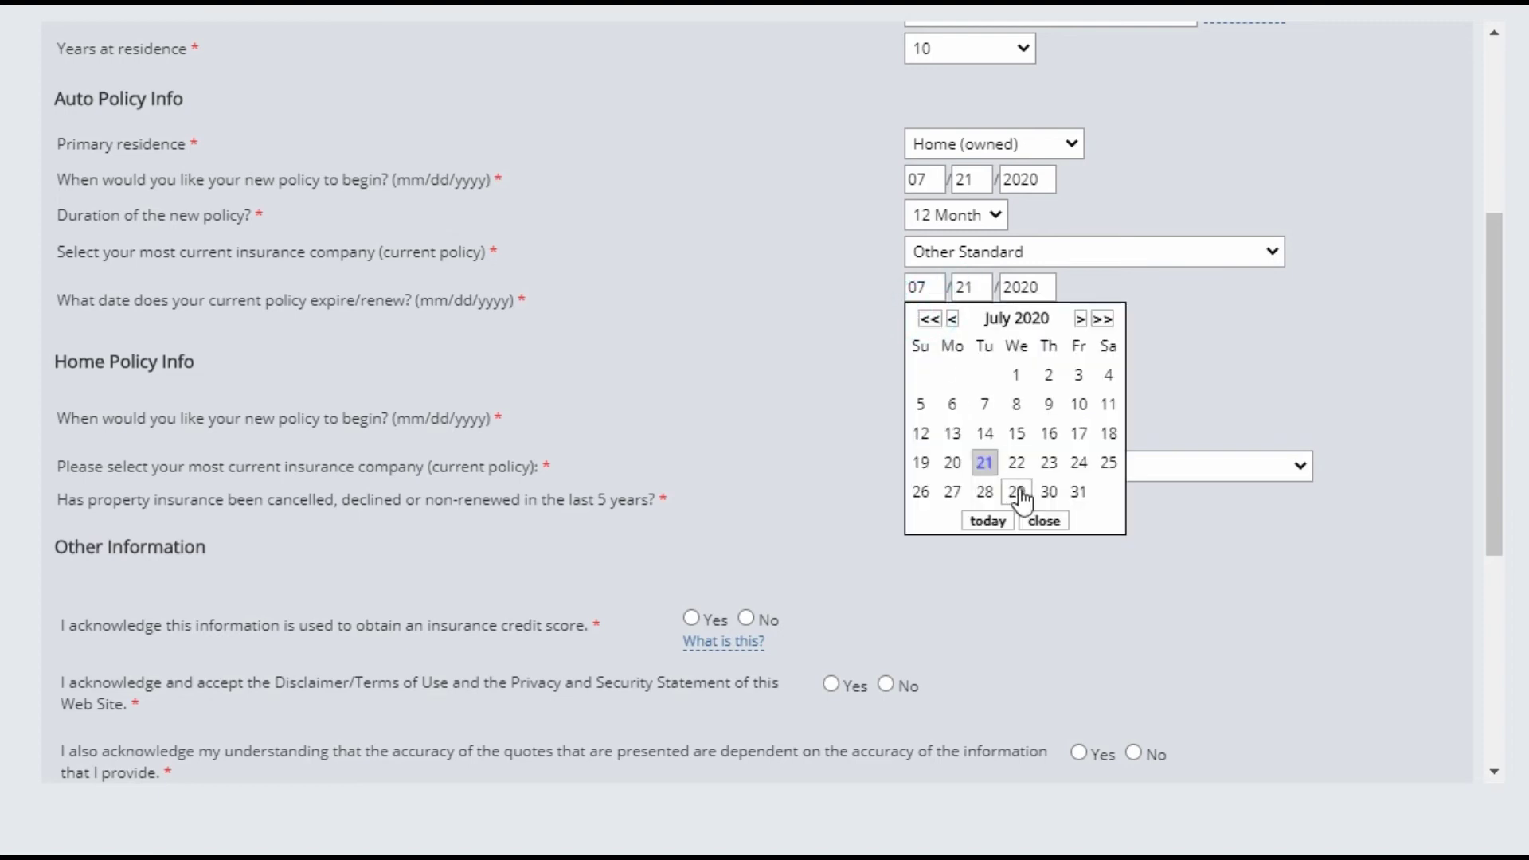
left_click(1049, 492)
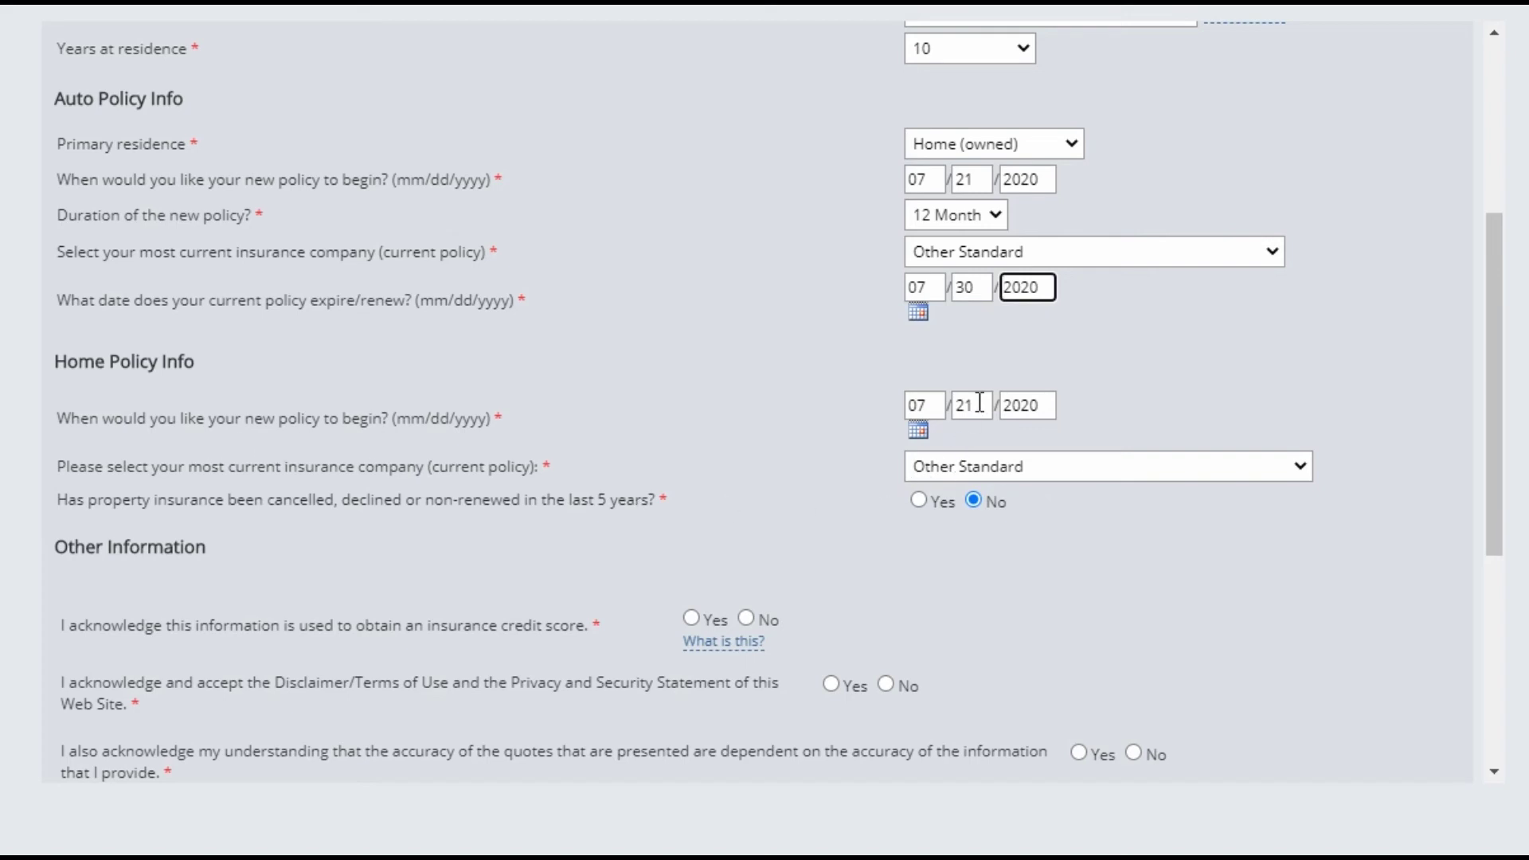
left_click(918, 430)
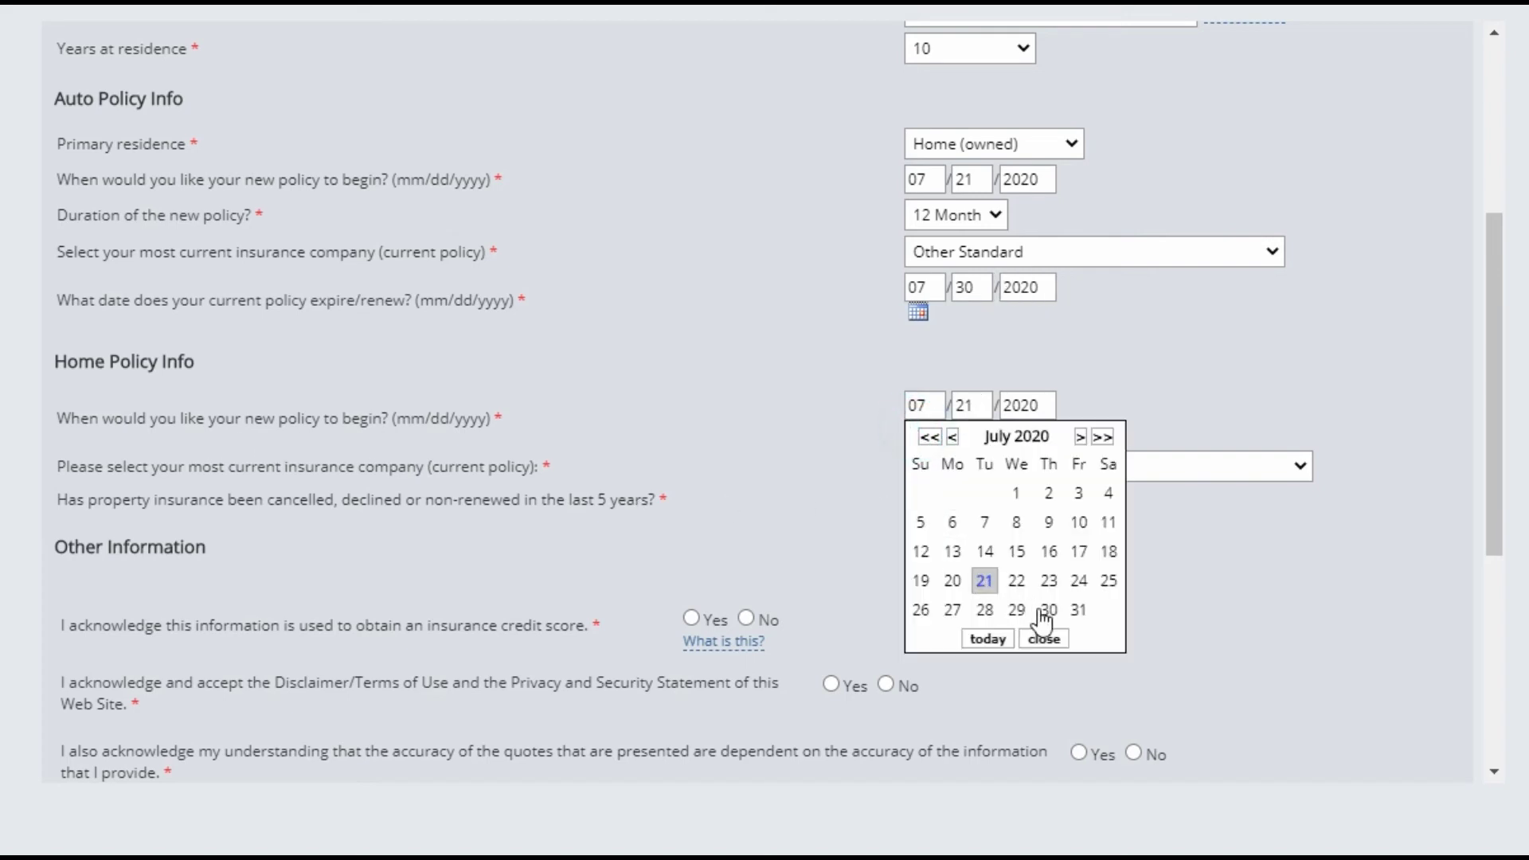
left_click(1044, 609)
Answer Yes to the credit score, disclaimer/terms and quote accuracy acknowledgements, and submit the final policy information.
scroll(1278, 584, "down", 5)
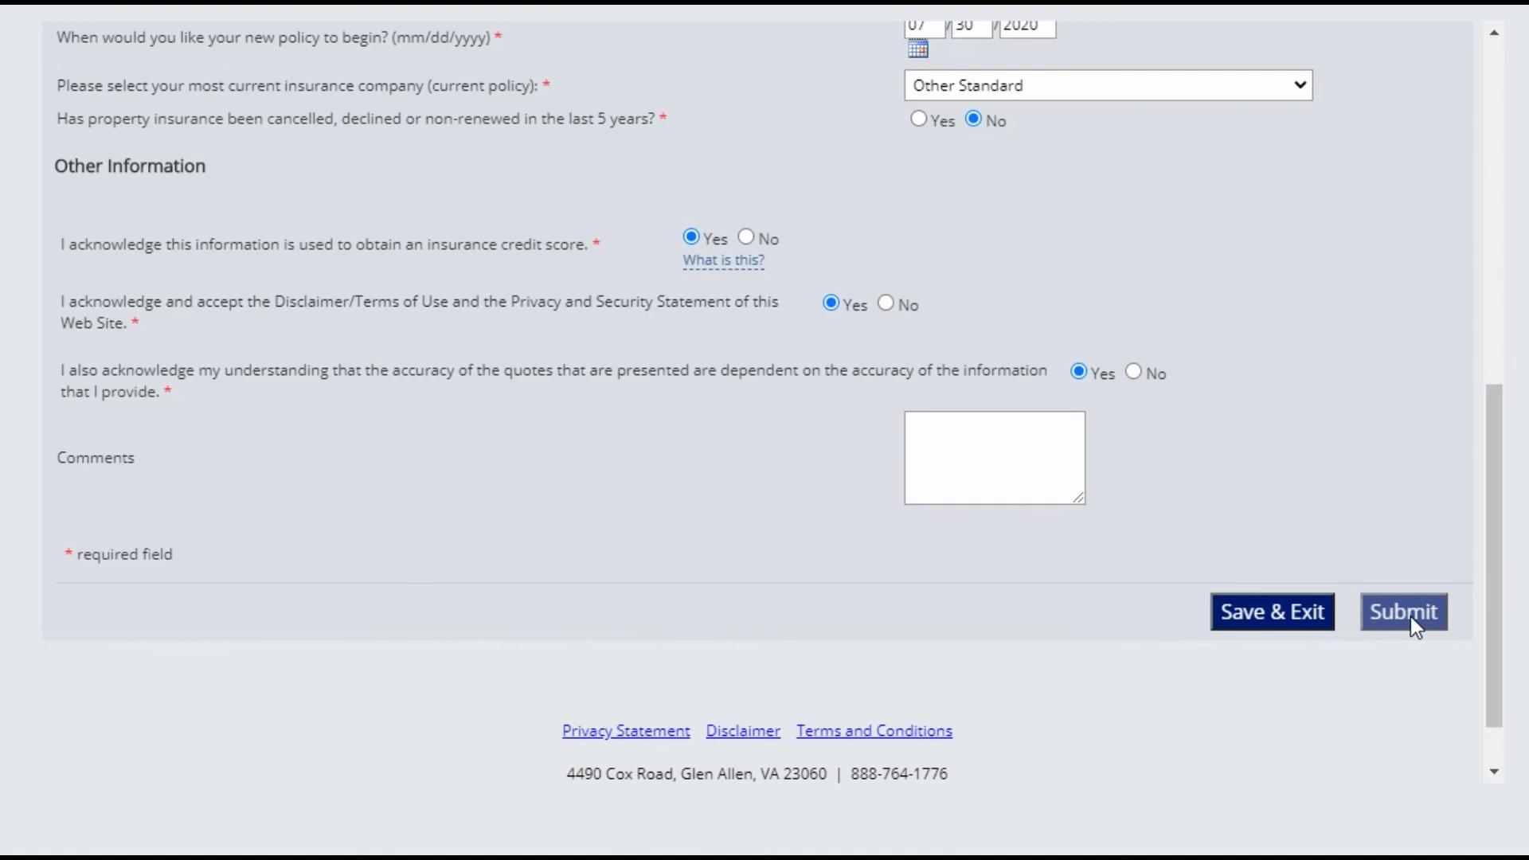
left_click(1410, 616)
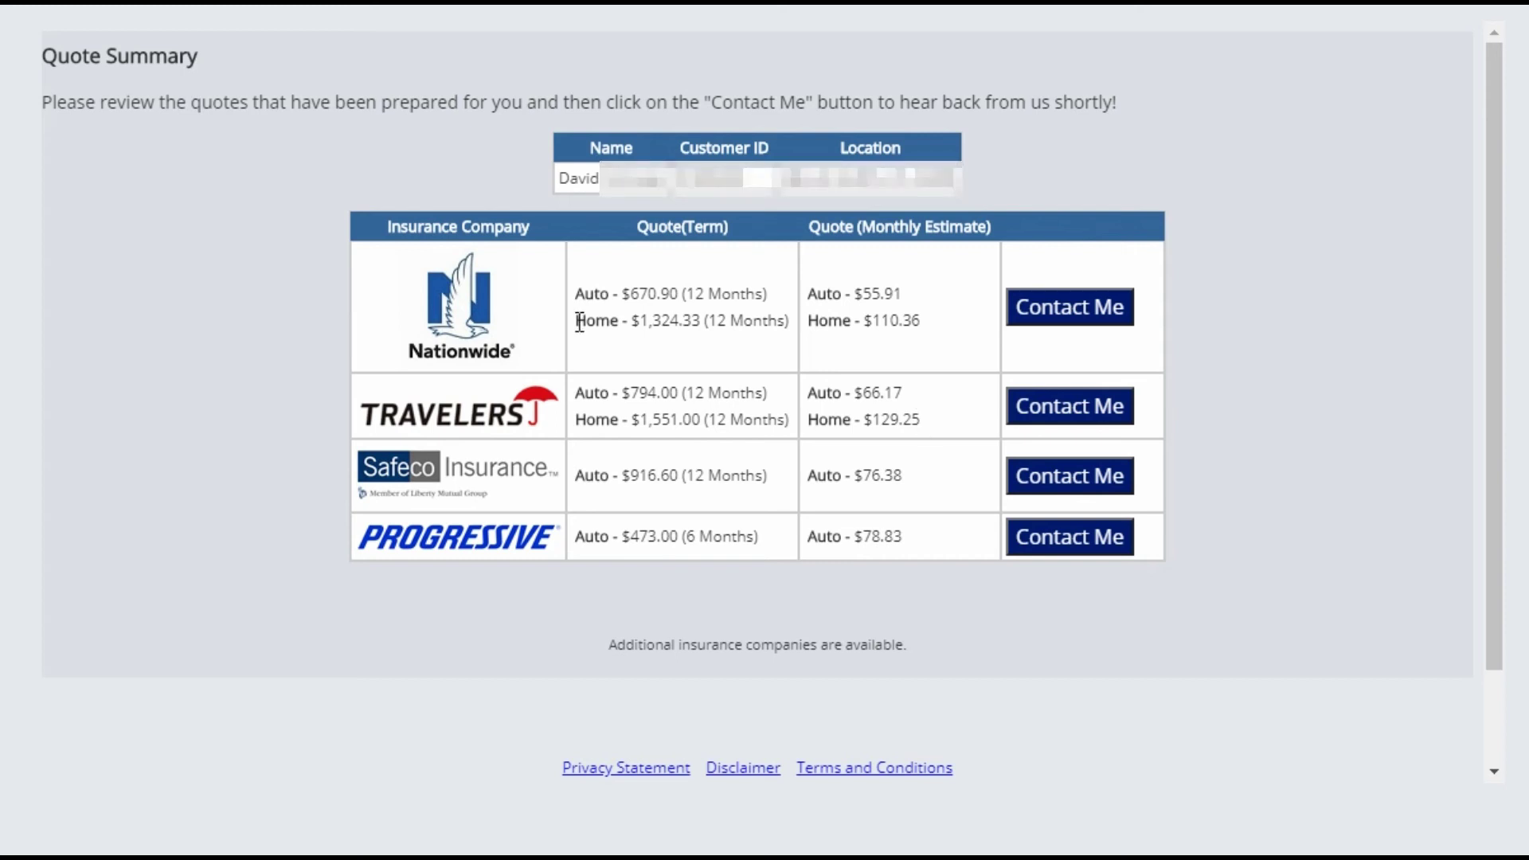
Choose to be contacted about the Nationwide quote, and examine the agency's contact details in the quote confirmation email.
left_click(1076, 313)
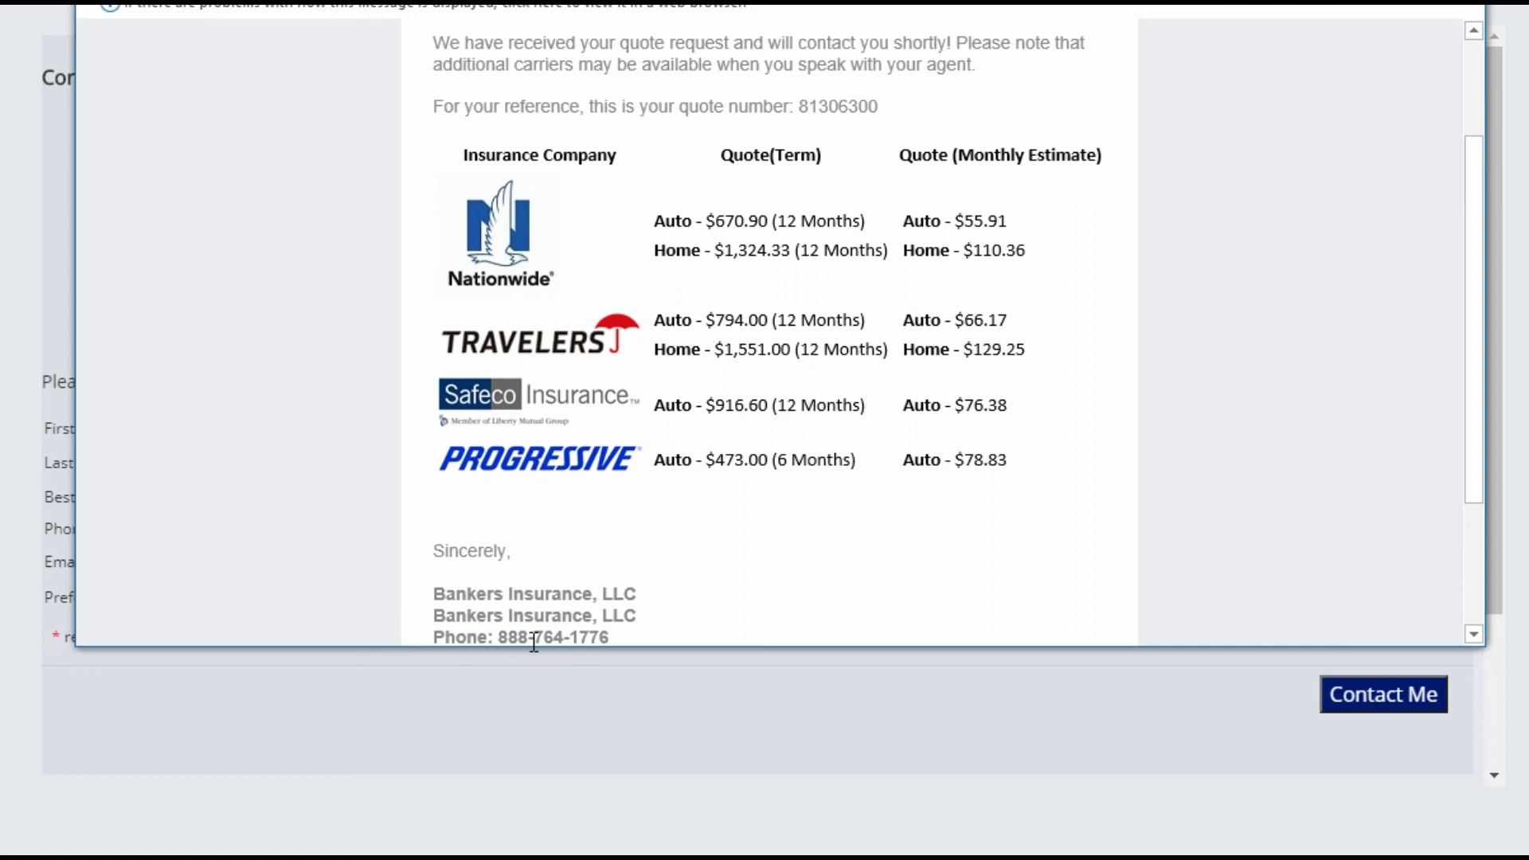
double_click(503, 637)
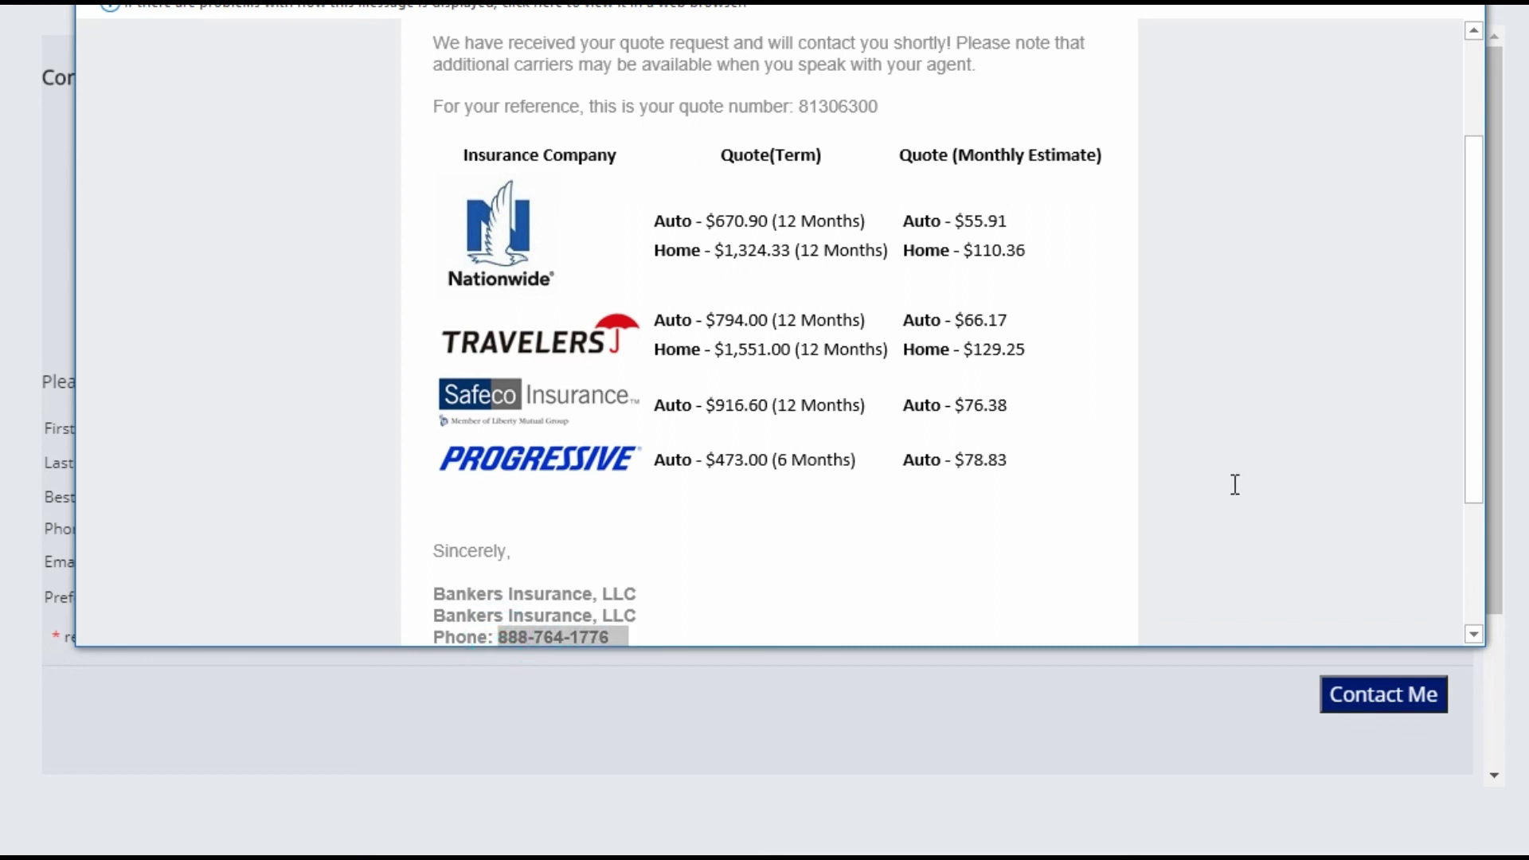
scroll(1478, 440, "down", 2)
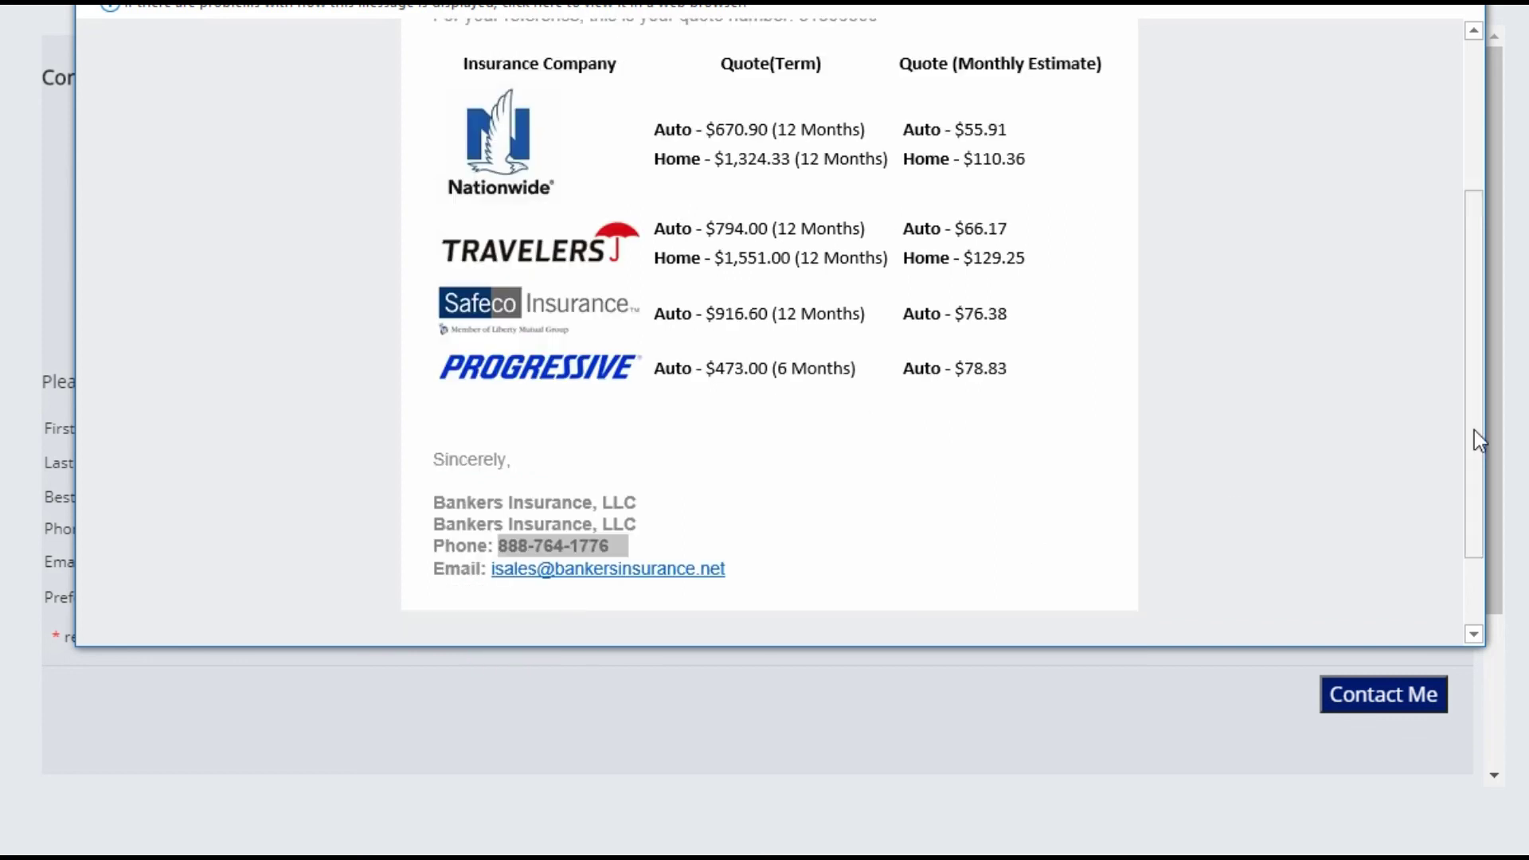